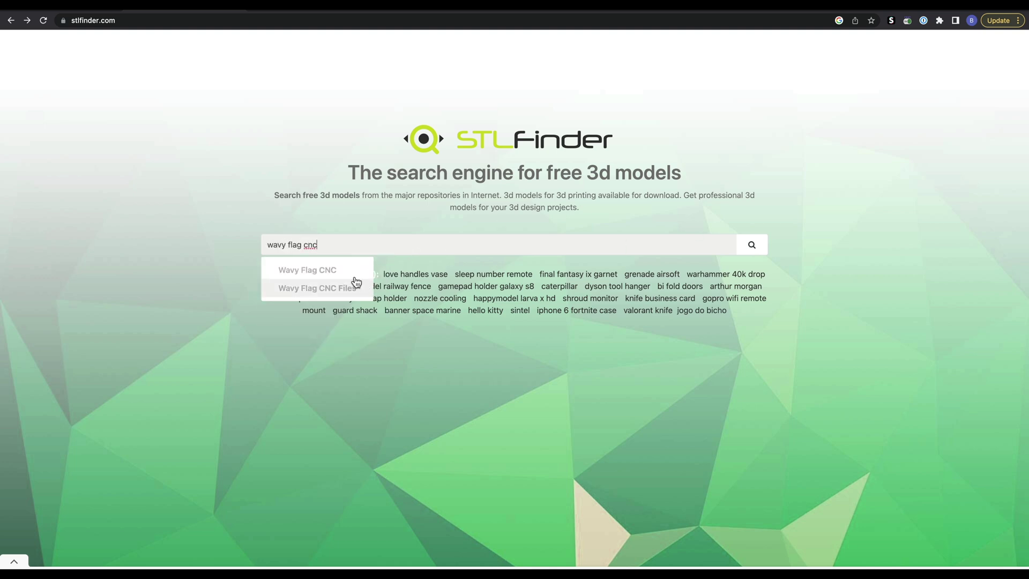
Step: Search for "wavy flag cnc" models, hide the advertisement banner and browse the results
left_click(750, 249)
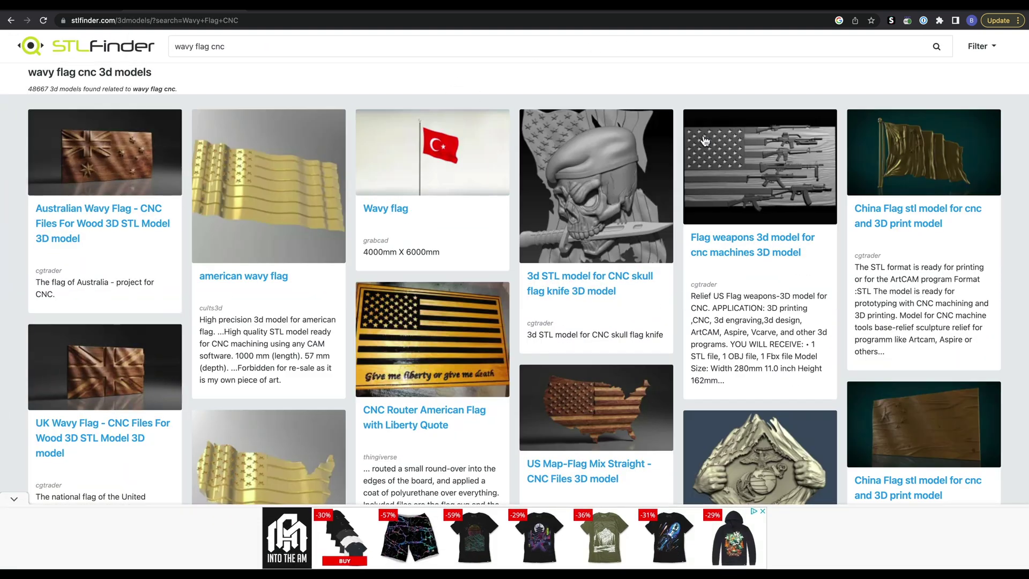
left_click(15, 502)
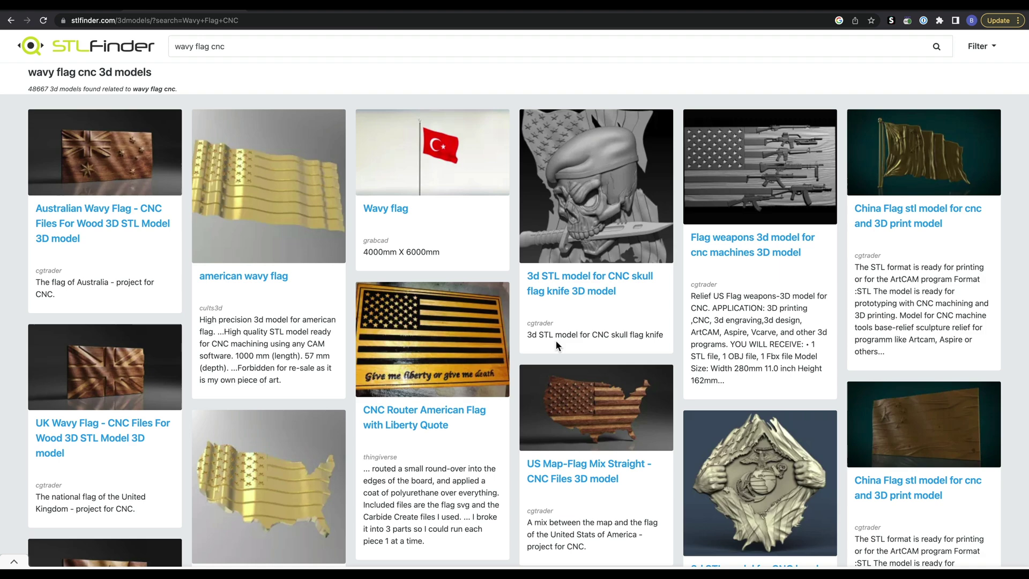
scroll(611, 321, "down", 6)
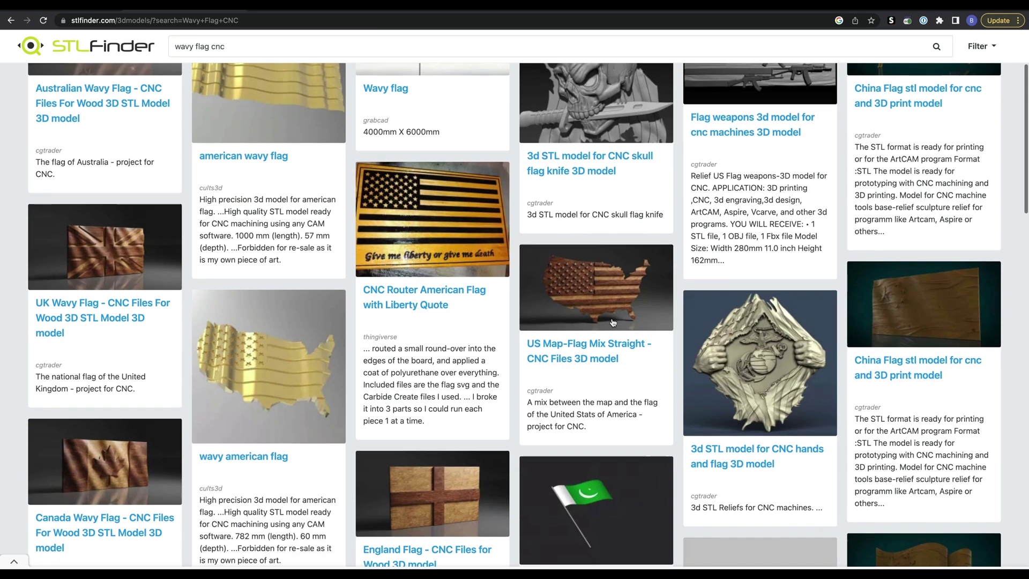
scroll(613, 322, "down", 1)
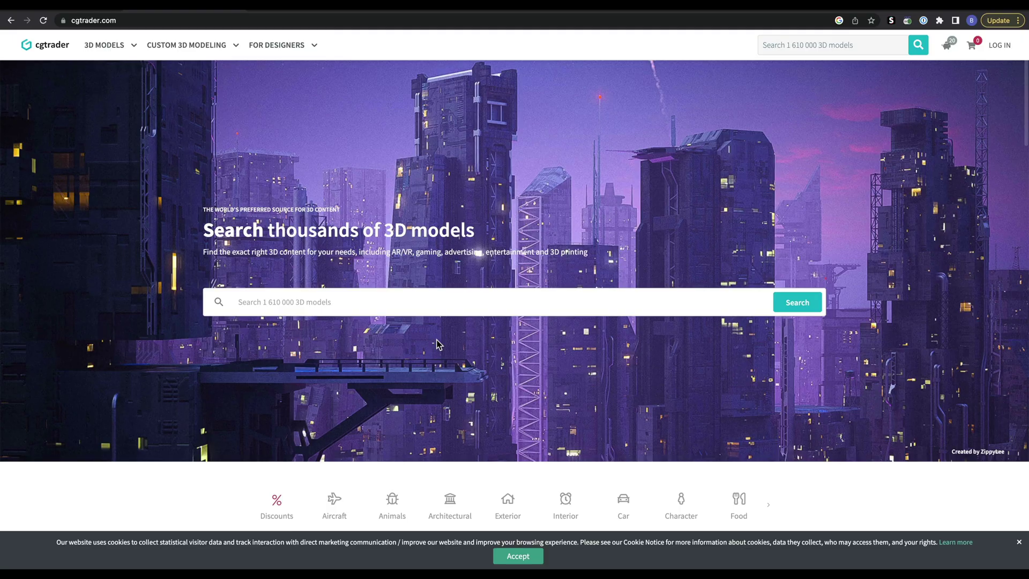
Step: Browse the CGTrader, TurboSquid and Thingiverse sites for 3D models
scroll(392, 430, "down", 1)
left_click(389, 450)
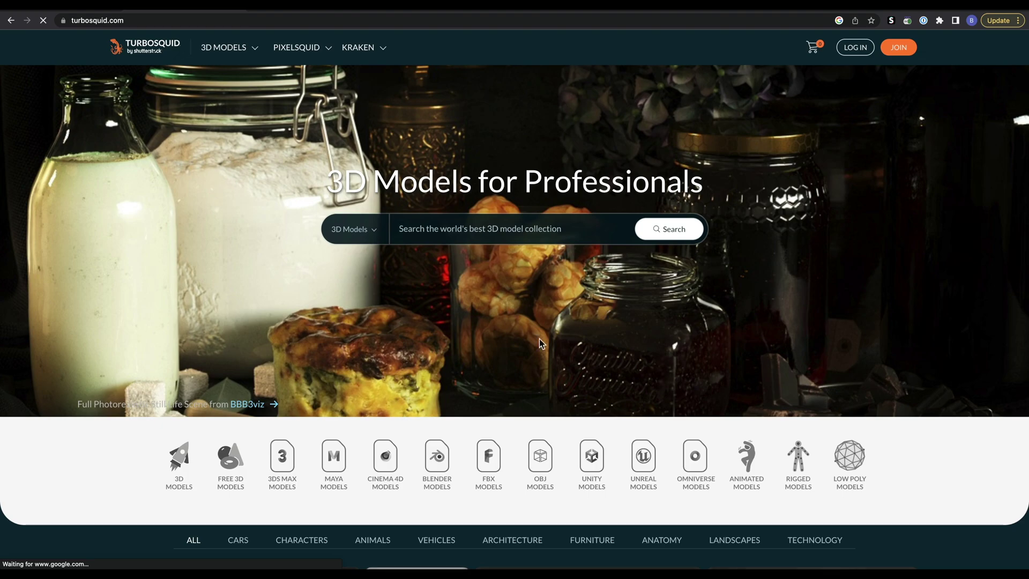
scroll(660, 319, "down", 3)
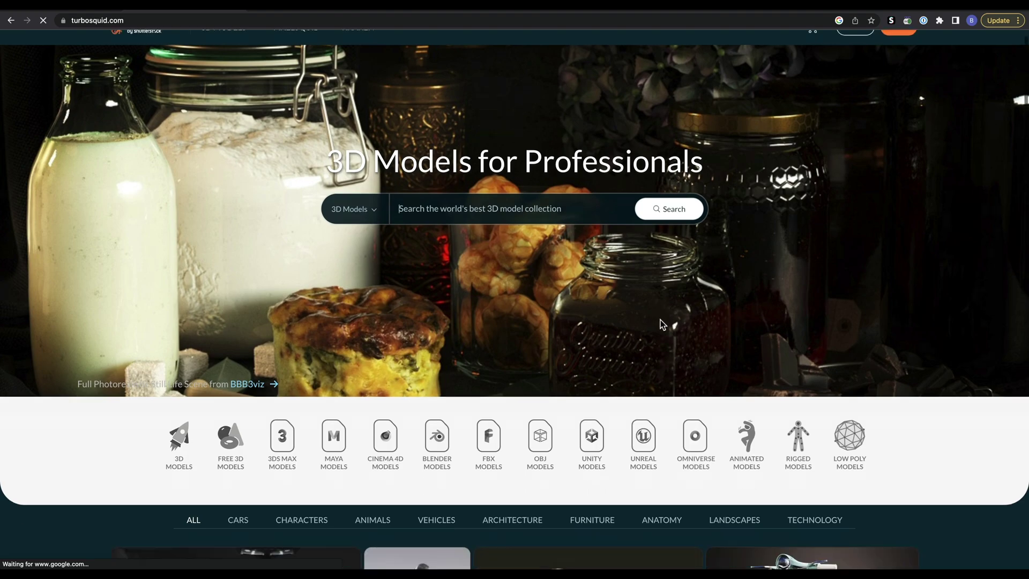
scroll(660, 319, "down", 3)
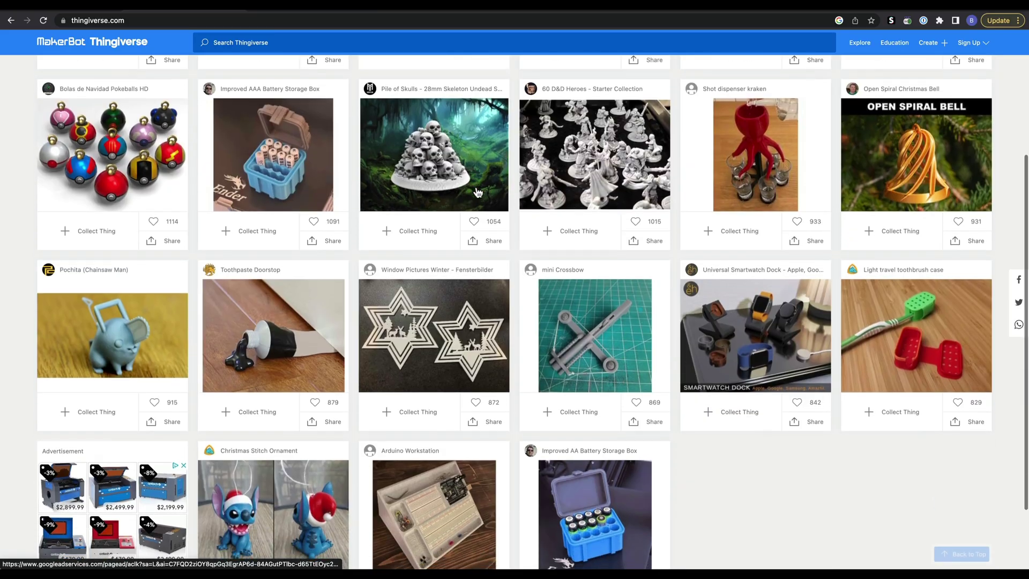
scroll(479, 192, "down", 2)
scroll(479, 192, "up", 5)
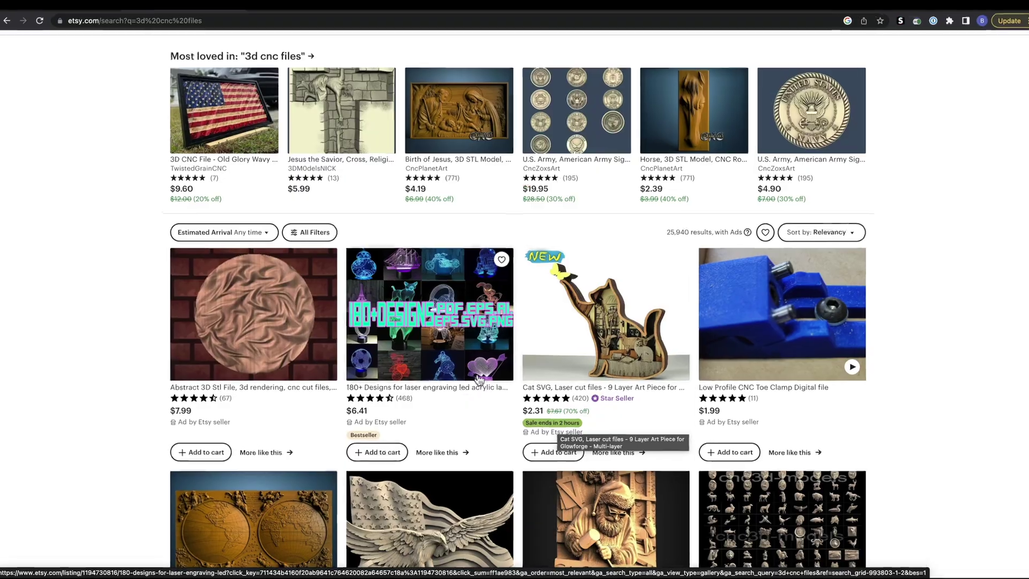
Step: Browse the Etsy results for "3d cnc files" and view the images in the Dragons 3D STL model listing
scroll(266, 121, "up", 2)
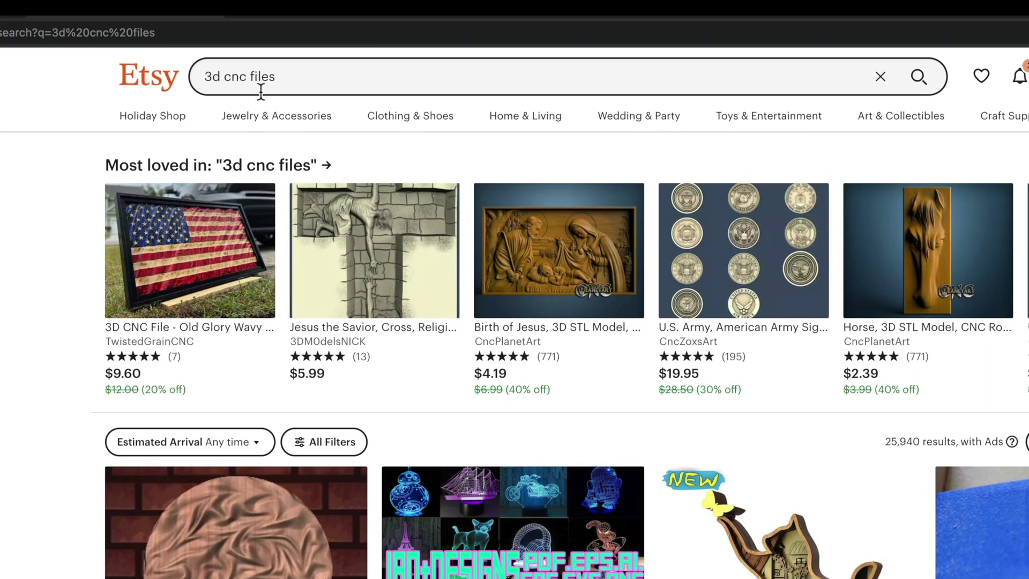
scroll(594, 226, "down", 6)
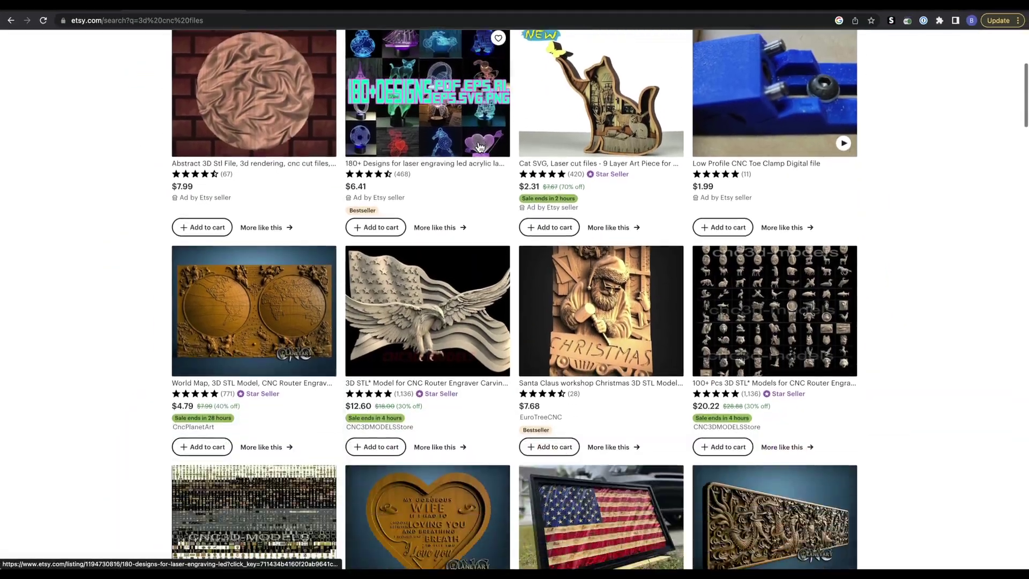
scroll(303, 297, "down", 1)
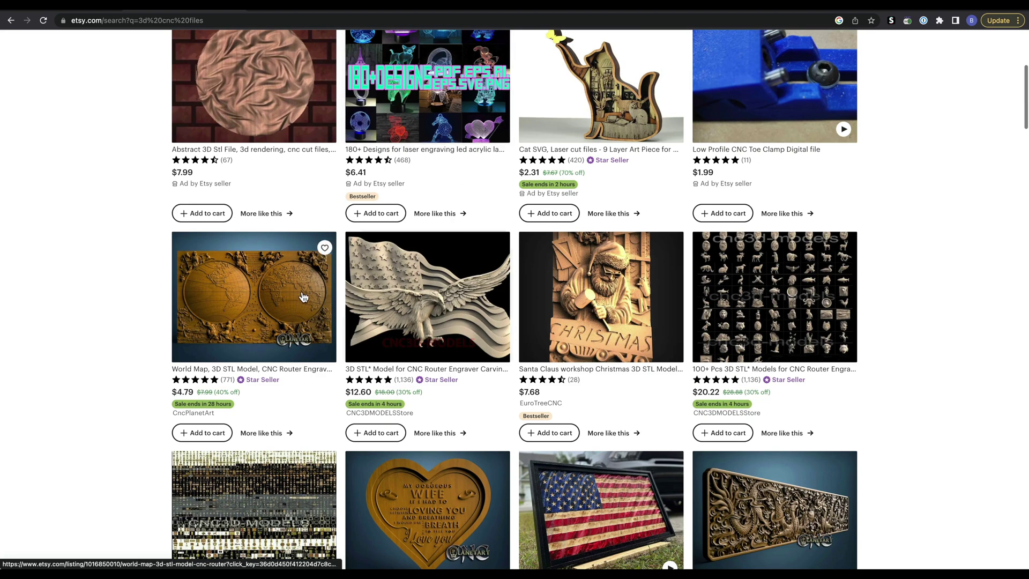
scroll(481, 281, "down", 6)
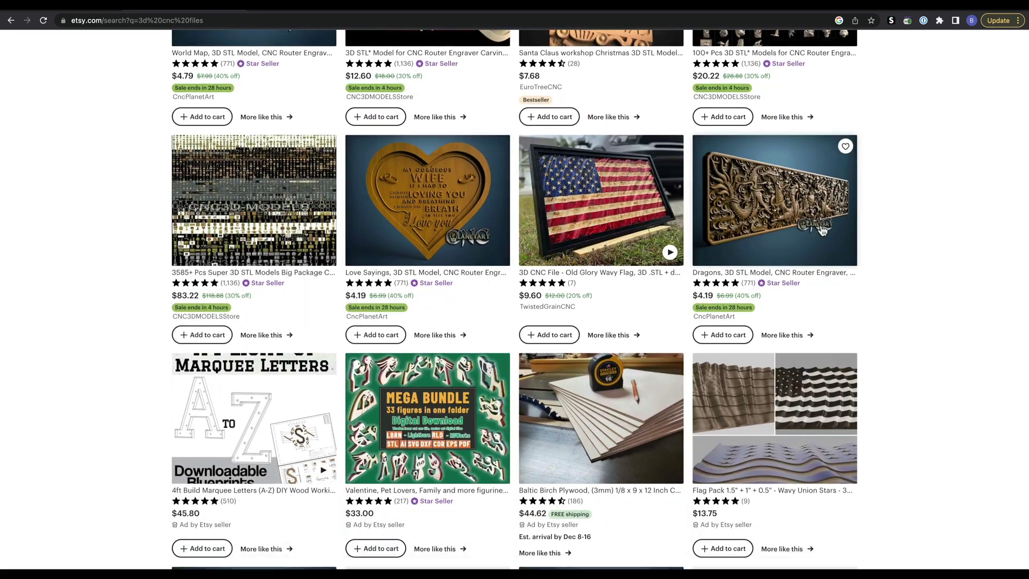
left_click(822, 230)
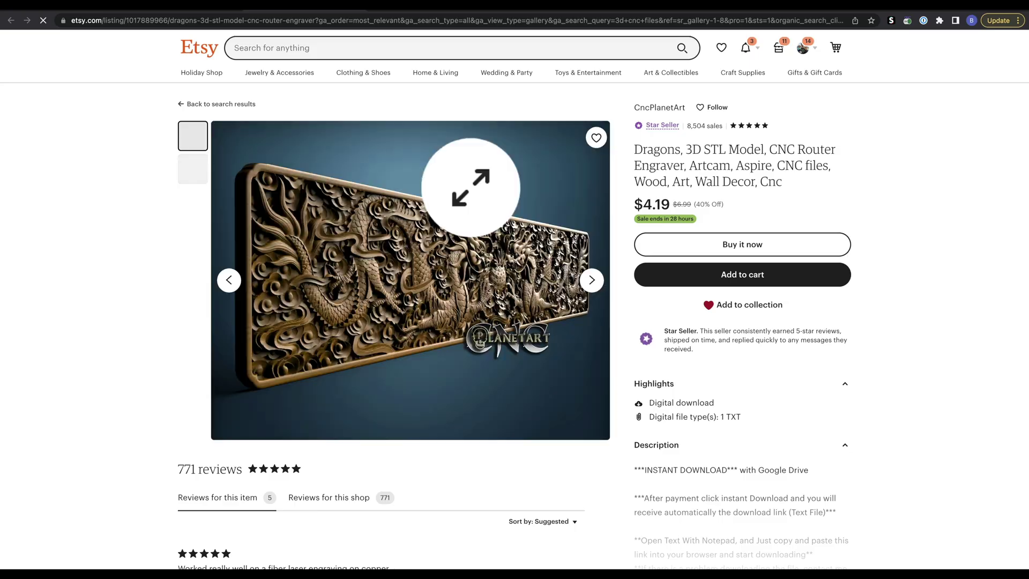
left_click(592, 281)
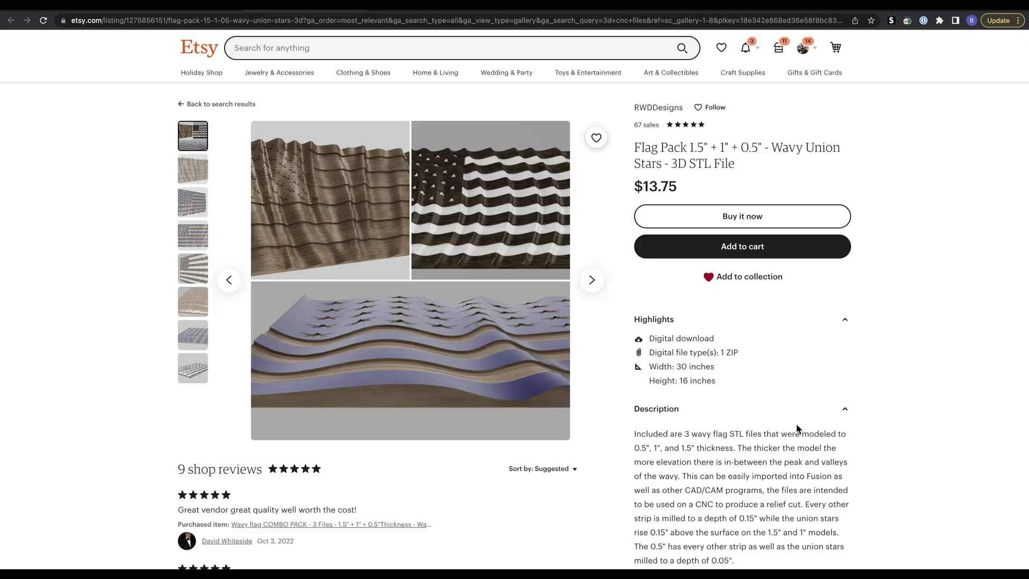
Step: Start buying the Flag Pack Wavy Union Stars 3D STL file and proceed to checkout with card payment
left_click(743, 216)
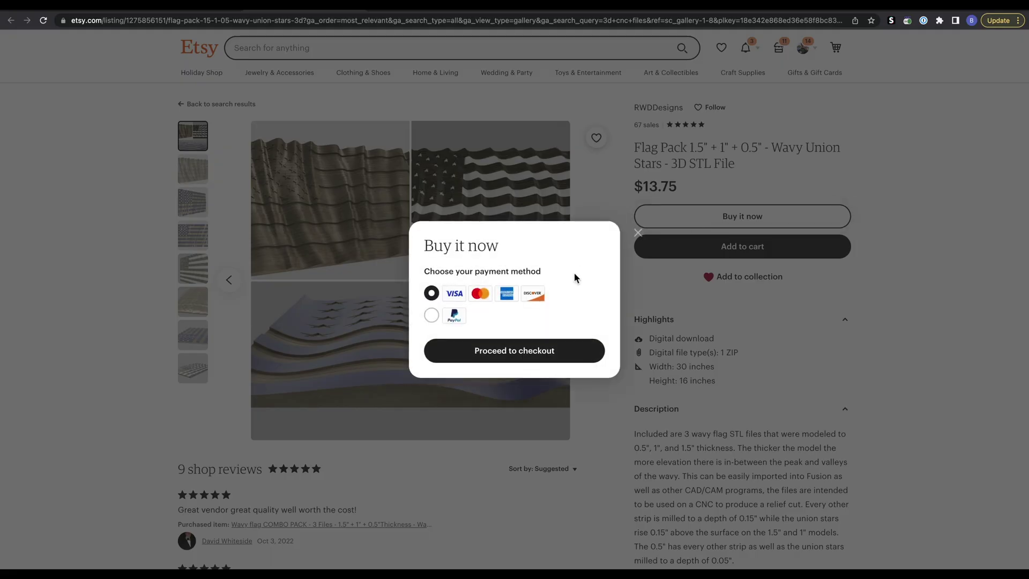
left_click(528, 363)
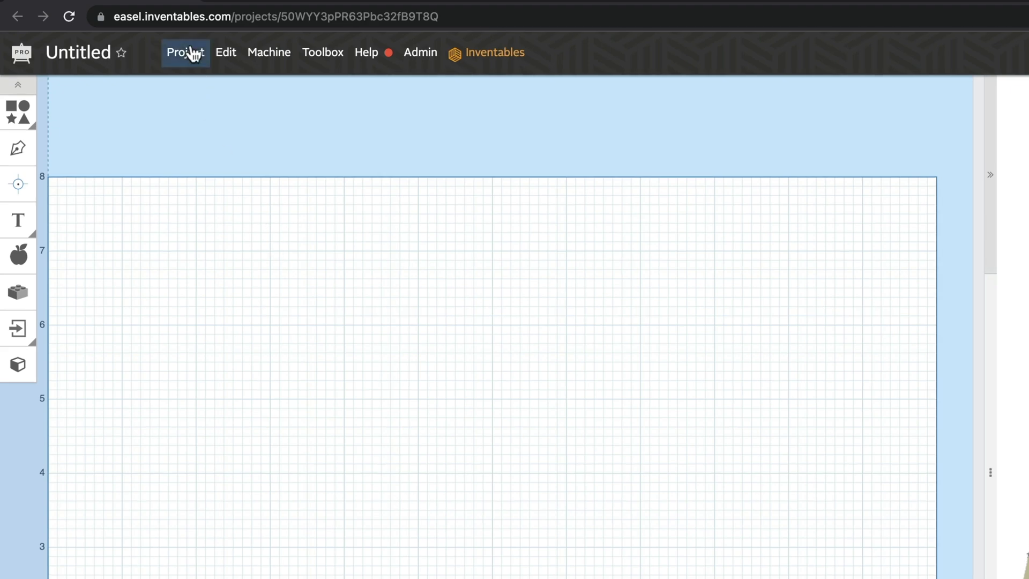
Step: In the untitled Easel project, open the 3D STL model import
left_click(192, 67)
left_click(194, 260)
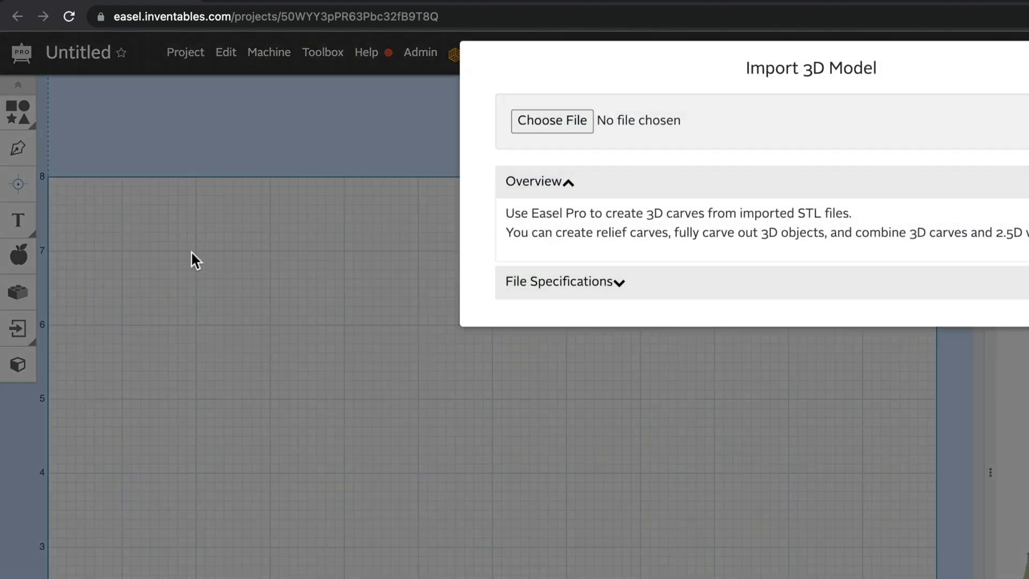
left_click(12, 378)
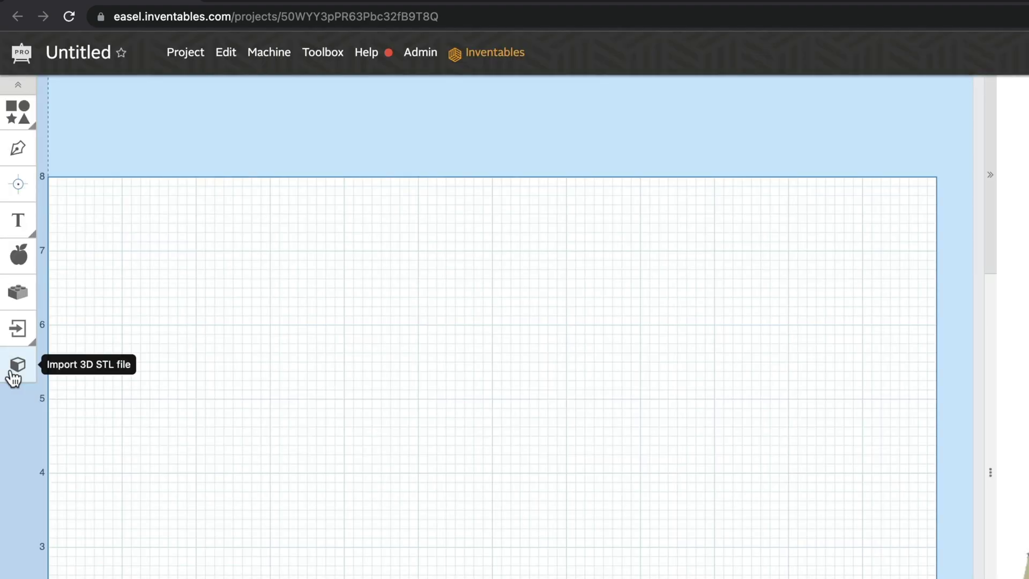
left_click(13, 375)
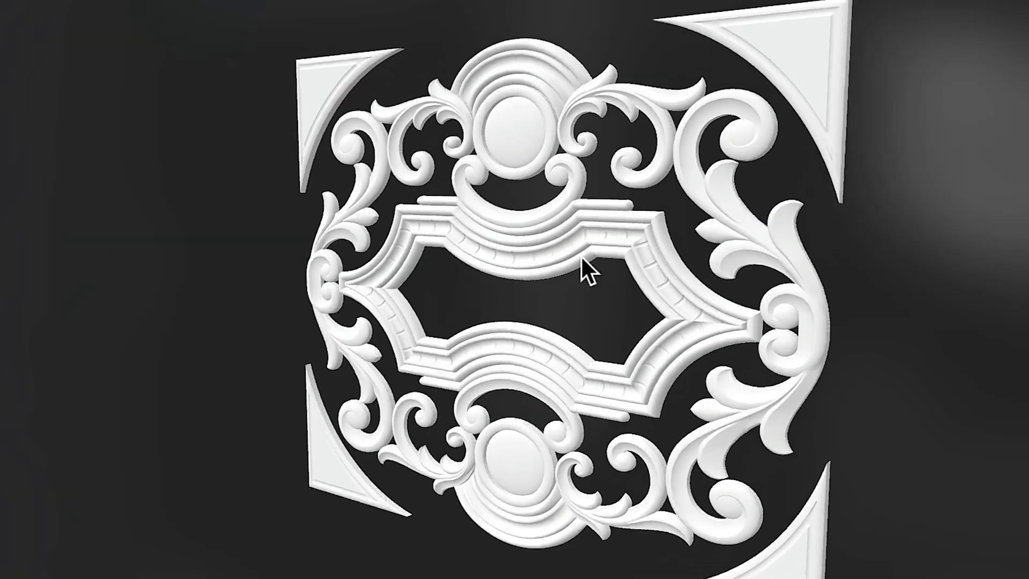
Step: Inspect the M55B.stl door panel preview and open the My Mini Factory mesh simplification tool for shrinking the file
left_click_drag(581, 269, 623, 220)
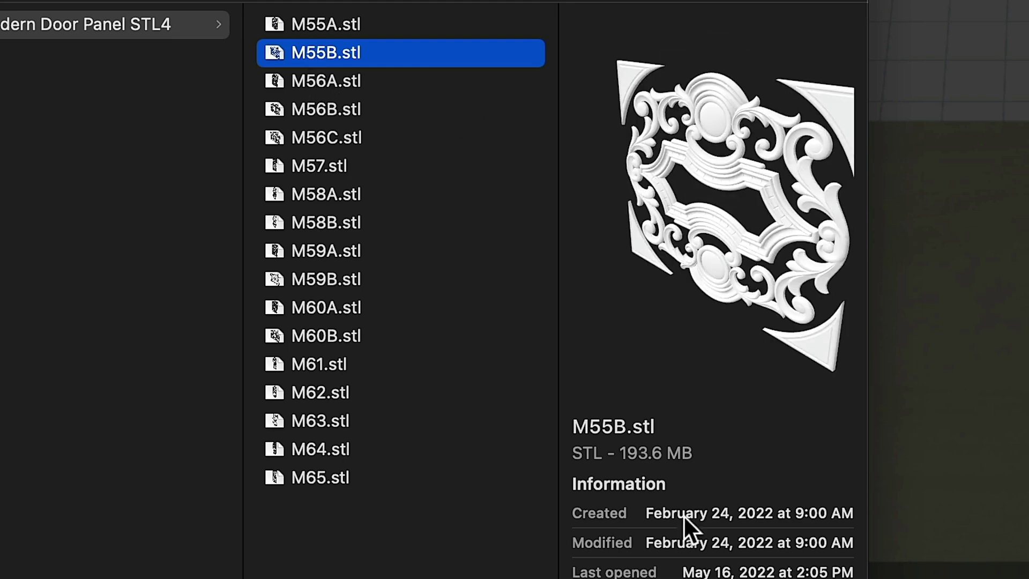
left_click_drag(686, 282, 738, 233)
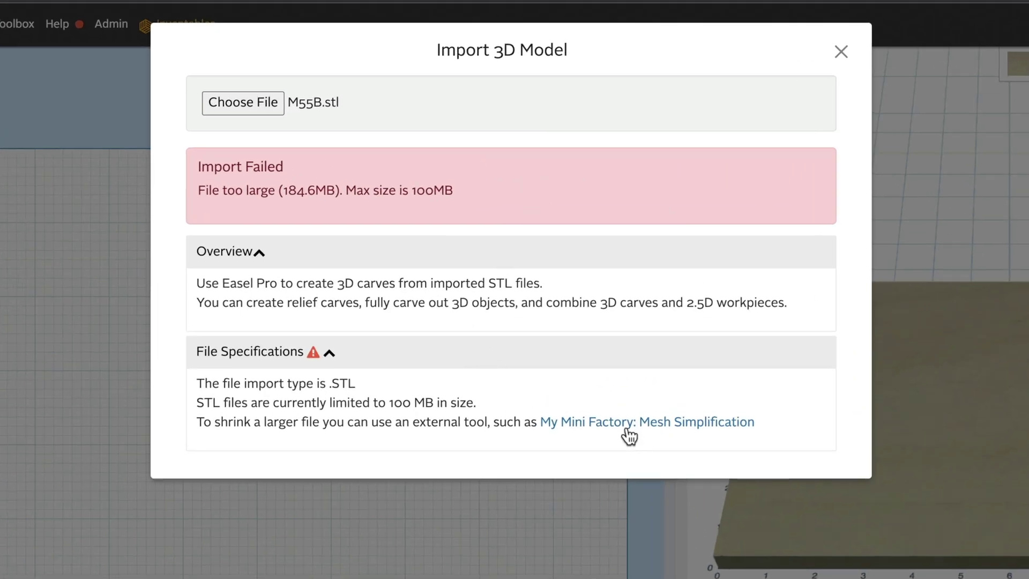
left_click(601, 425)
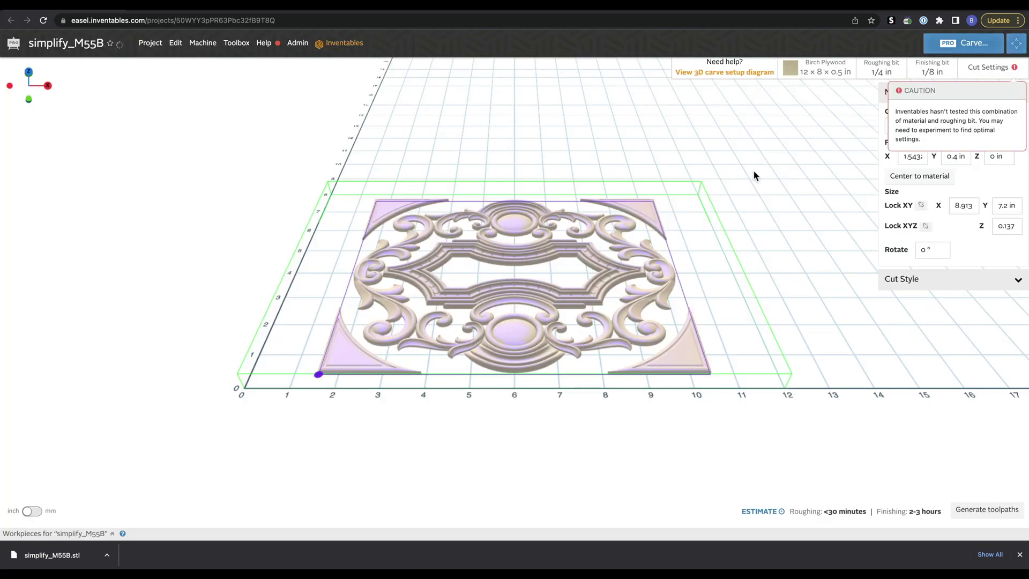
Step: Set the wavy flag model's orientation to Top so that it lies flat on the material
left_click_drag(757, 178, 735, 340)
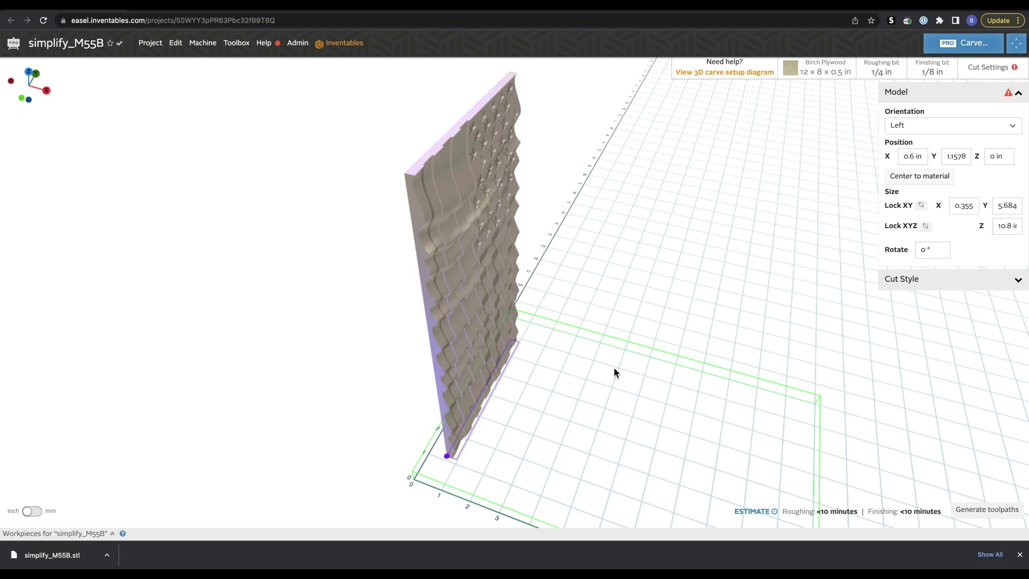
left_click_drag(613, 368, 794, 193)
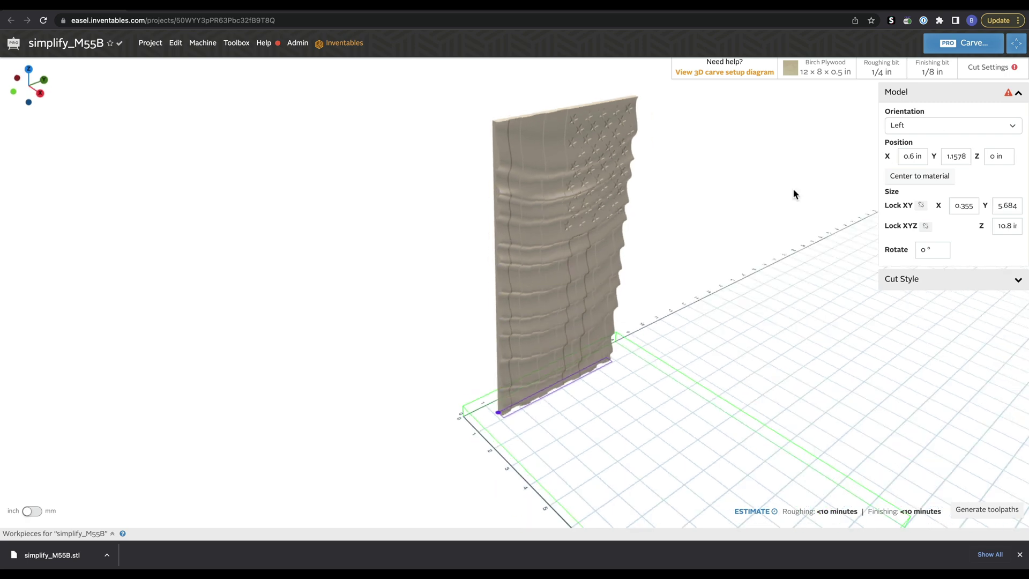
left_click_drag(731, 236, 773, 270)
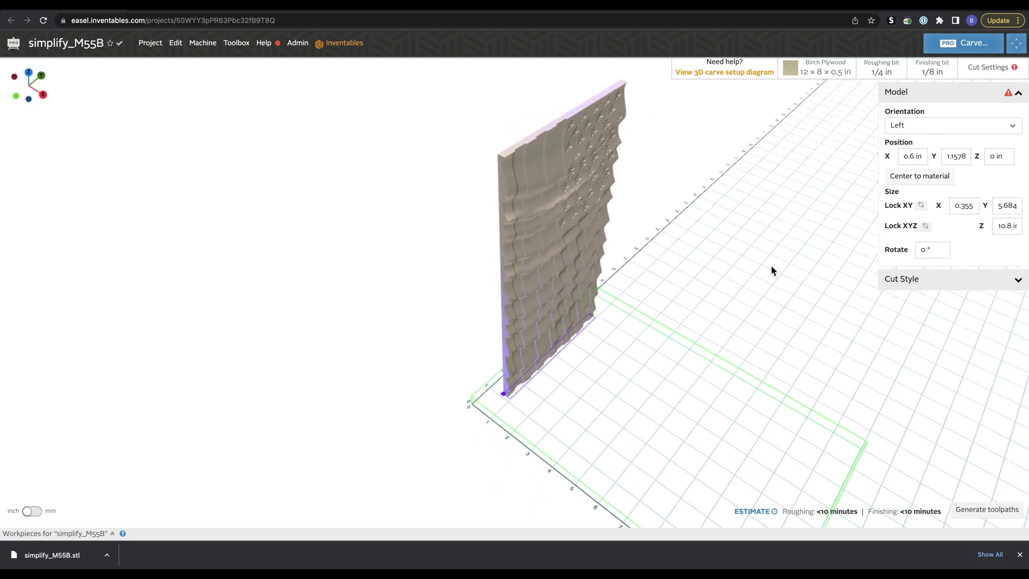
left_click_drag(710, 232, 621, 159)
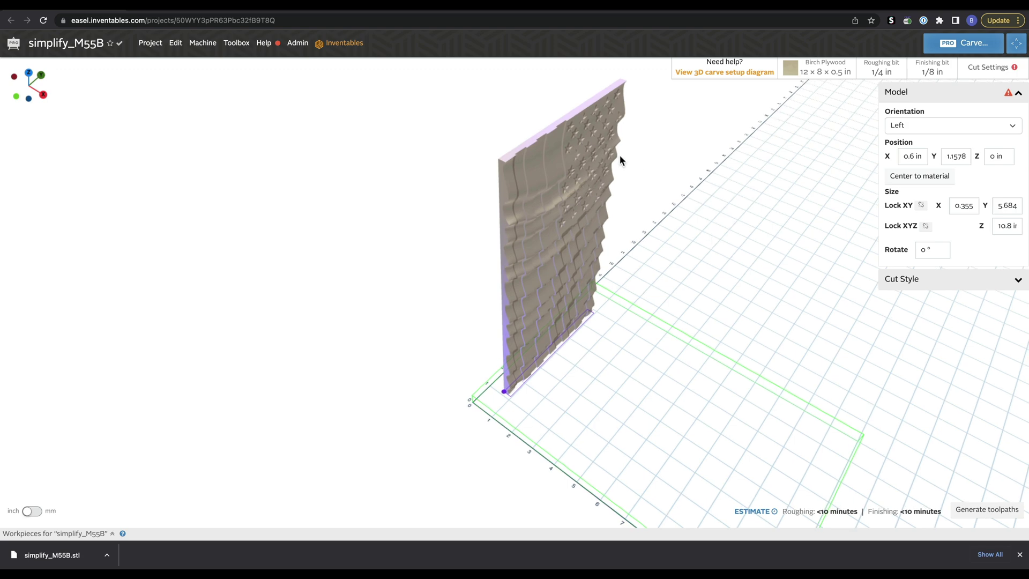
left_click(906, 127)
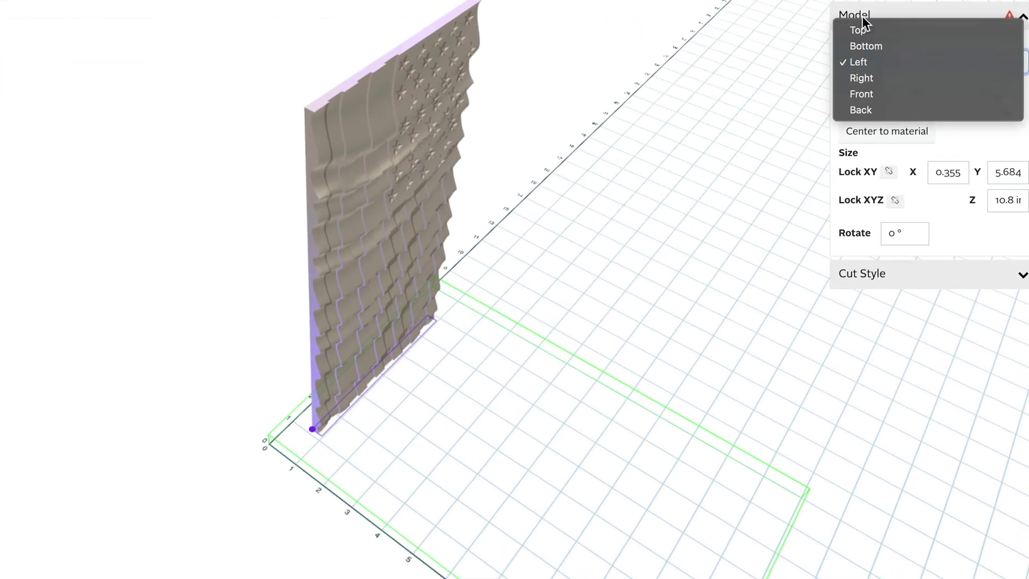
left_click(858, 30)
left_click_drag(748, 422, 425, 317)
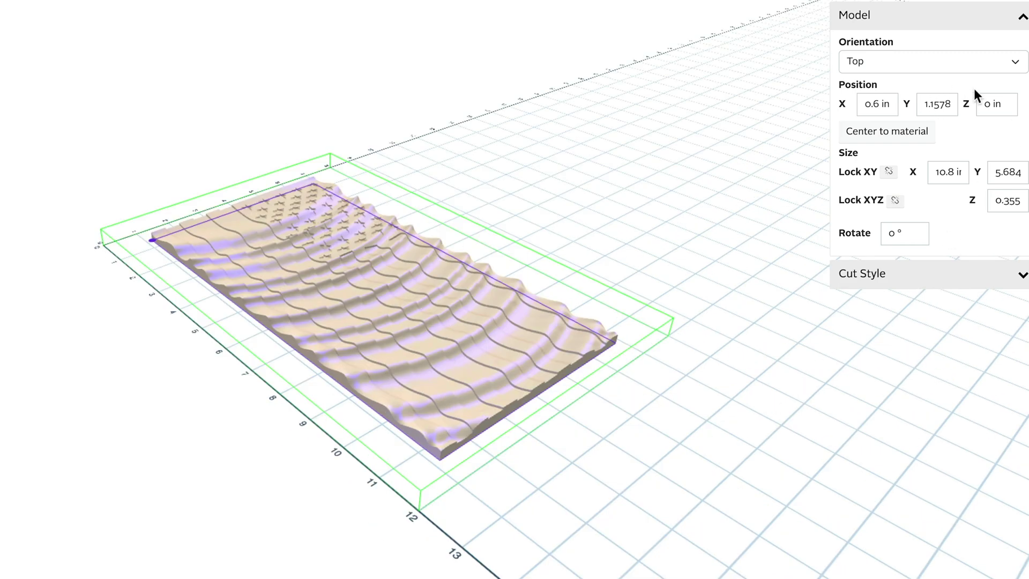
left_click(906, 59)
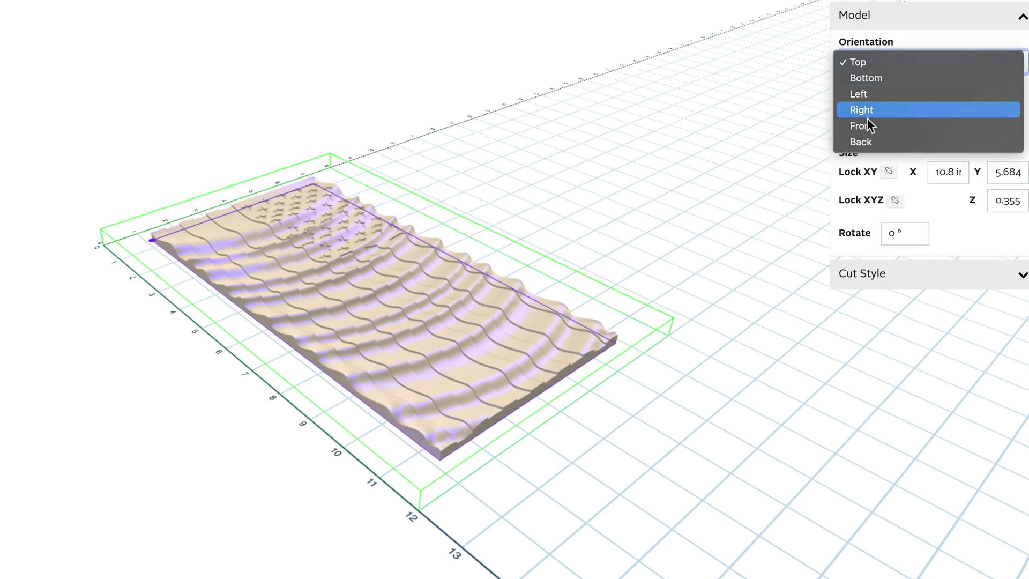
left_click(623, 189)
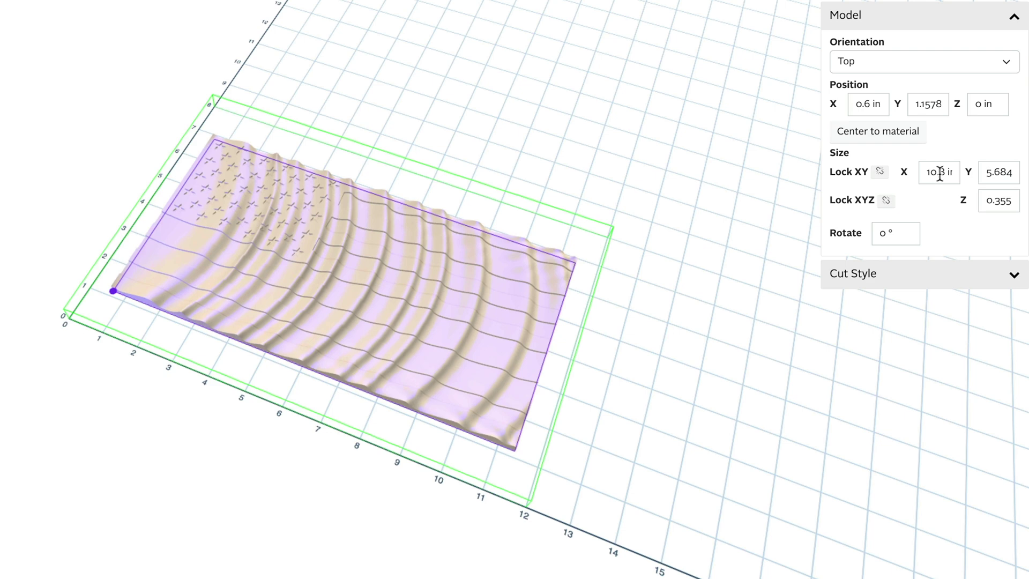
Step: Lock the flag model's XYZ proportions and set its X size to 24 in
left_click(952, 205)
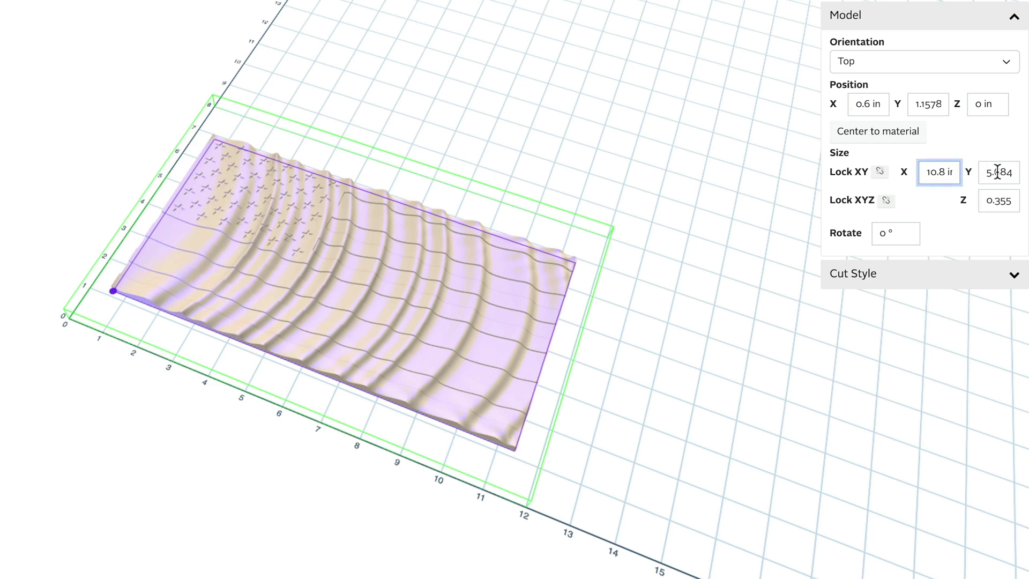
left_click(887, 202)
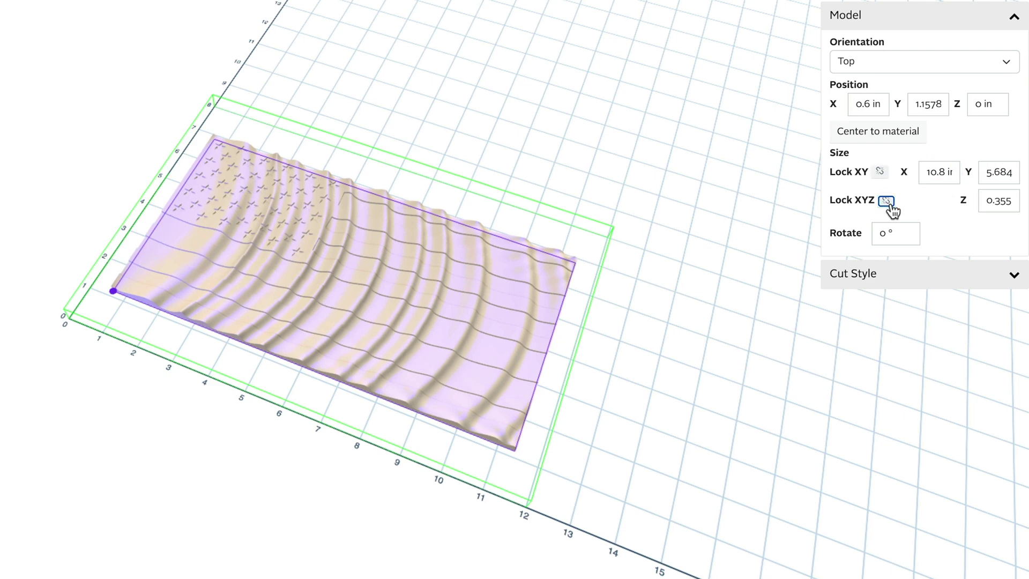
left_click(887, 202)
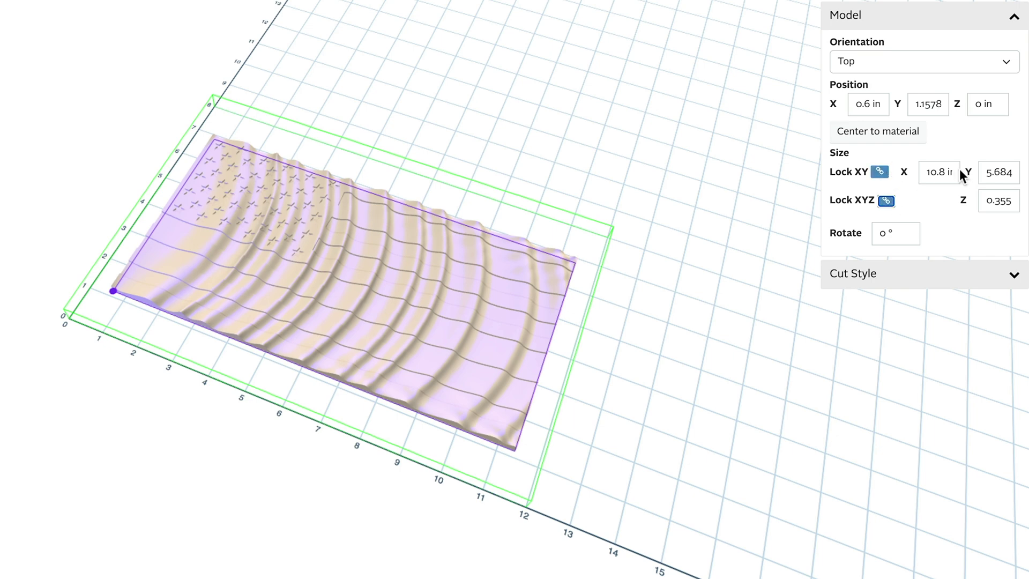
double_click(934, 172)
type("24")
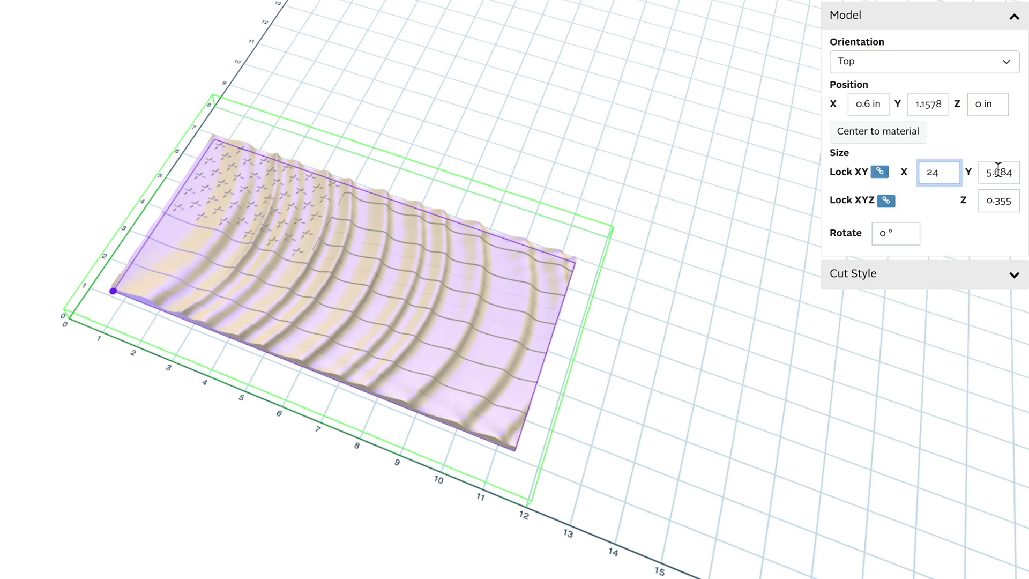
left_click(999, 172)
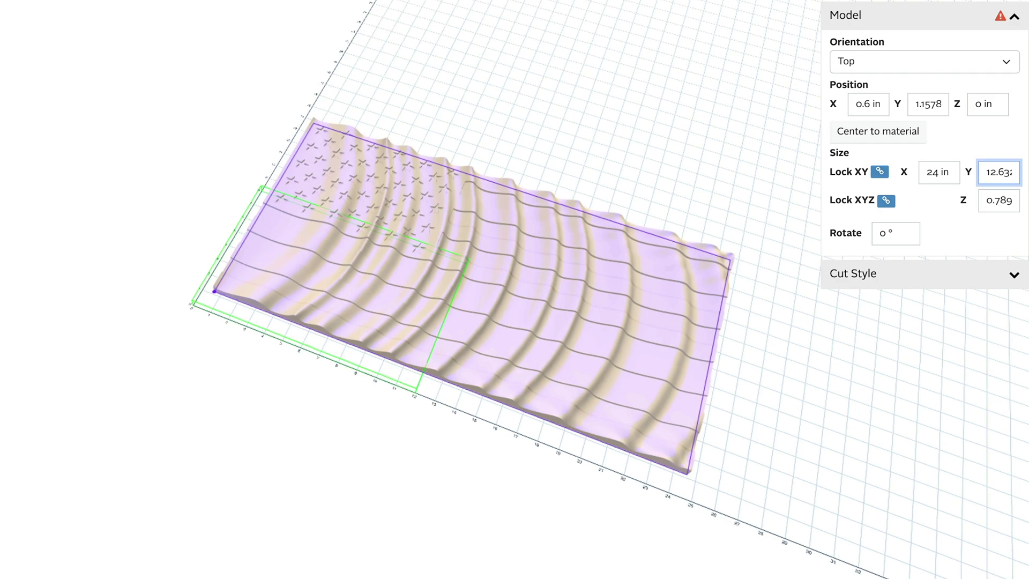
Step: Inspect the 24 in flag's thickness against the material outline from a low angle and read the Model warning
left_click_drag(556, 460, 291, 237)
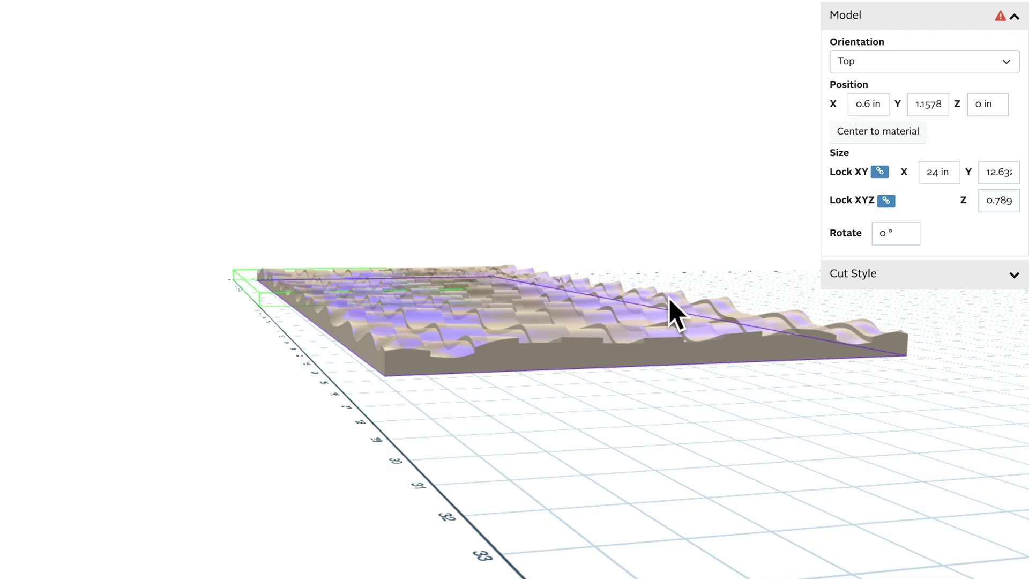
scroll(101, 220, "up", 8)
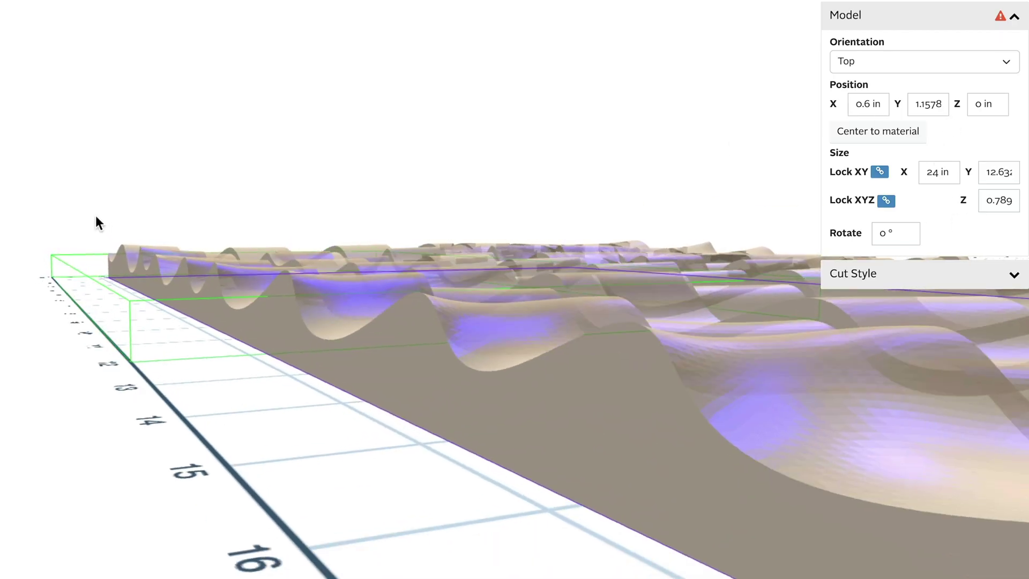
scroll(88, 210, "up", 2)
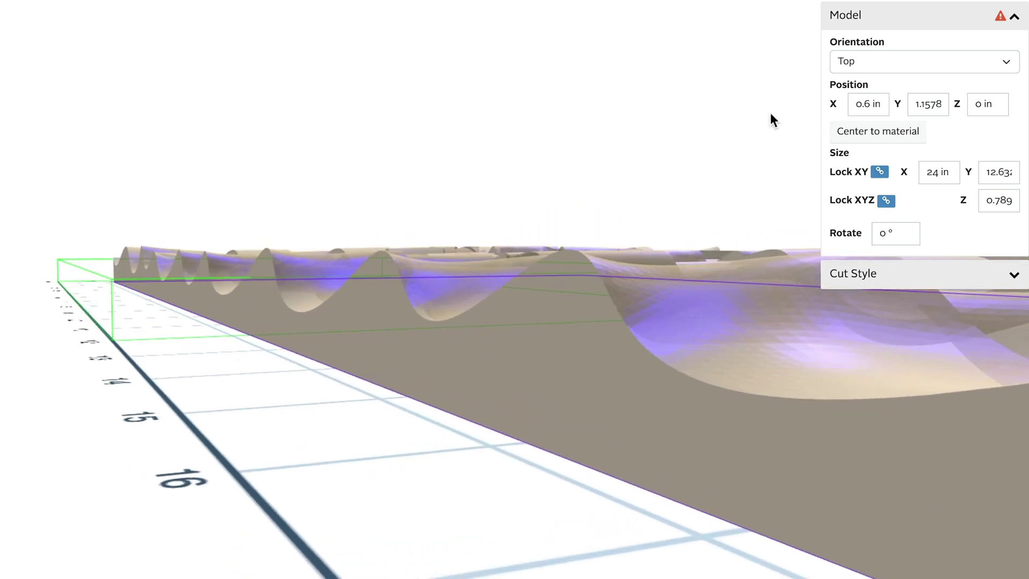
left_click_drag(997, 205, 1013, 202)
left_click(1012, 202)
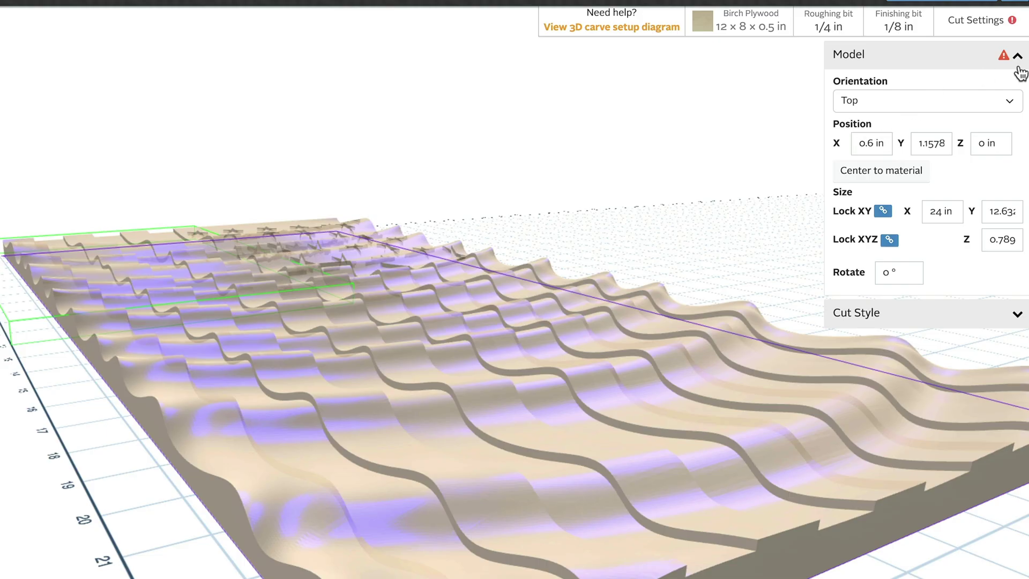
mouse_move(1007, 59)
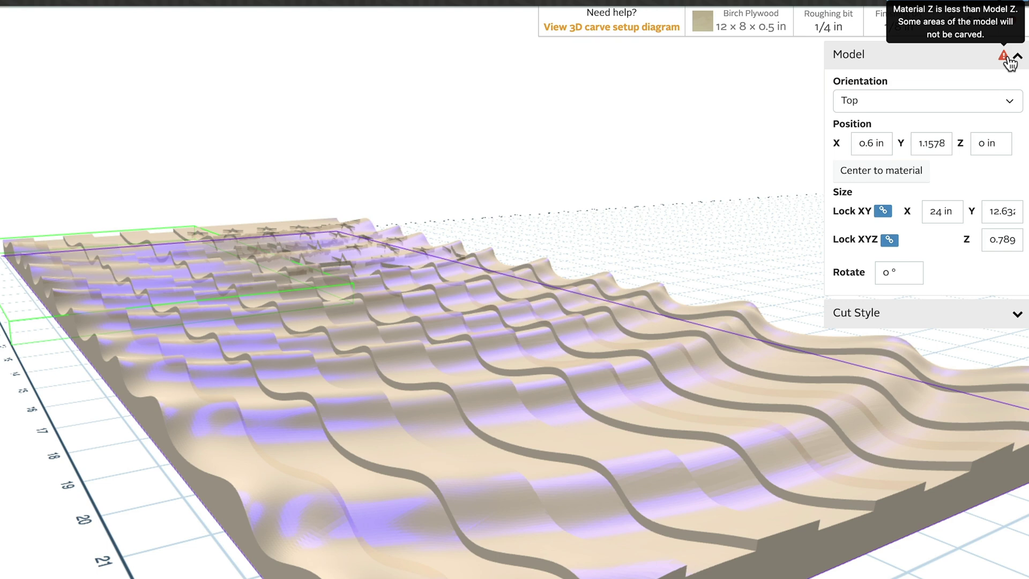
Step: Unlock the flag model's XYZ proportions and set its Z size to 0.5 in to match the material thickness
left_click(891, 241)
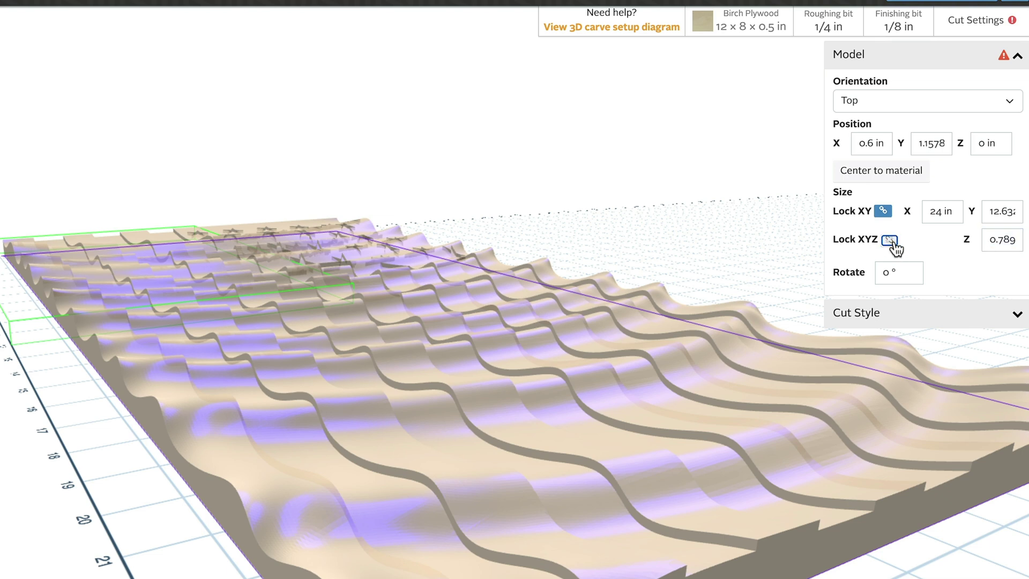
left_click(769, 34)
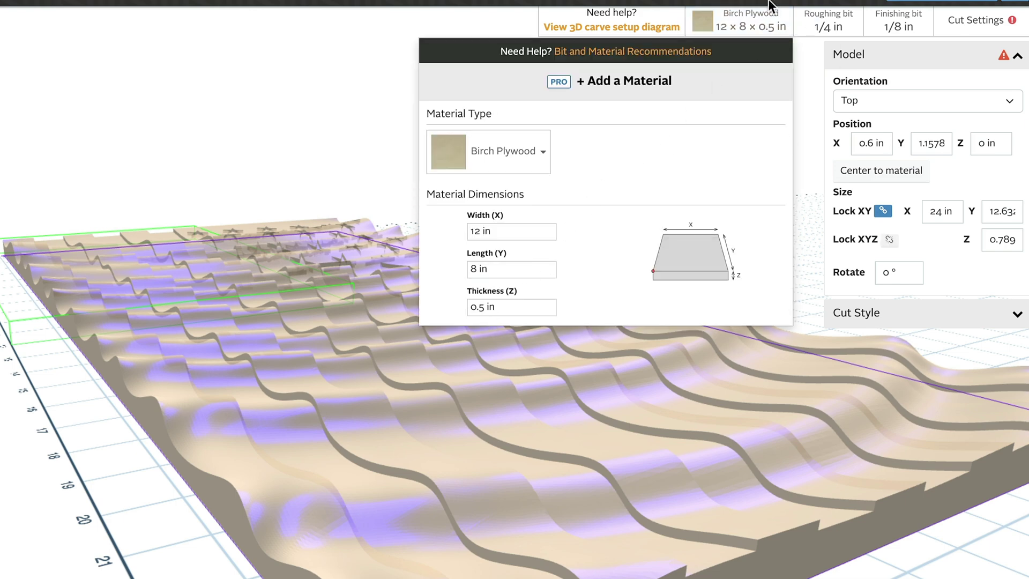
left_click(1003, 238)
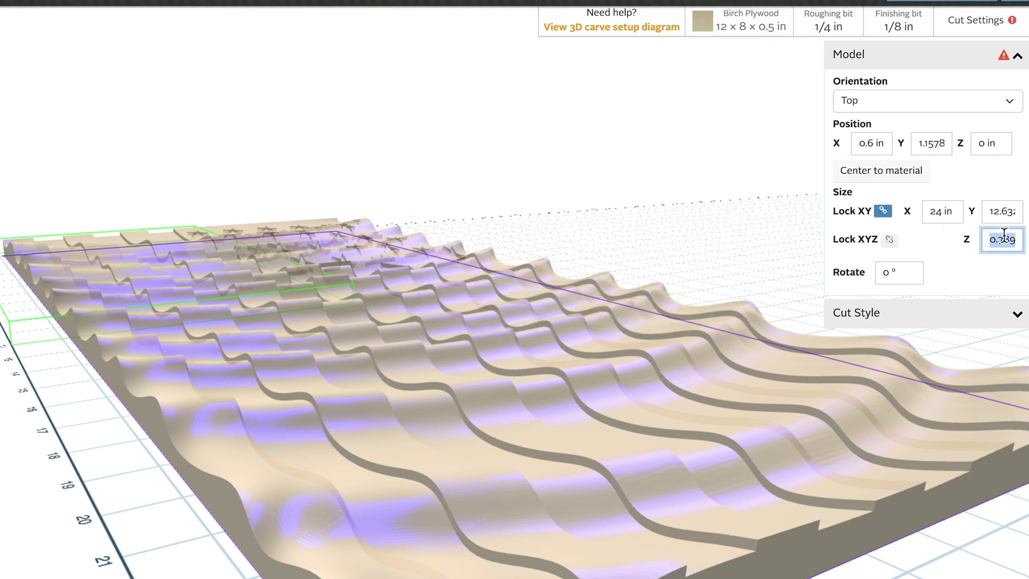
type(".5")
key("Return")
left_click_drag(781, 471, 758, 435)
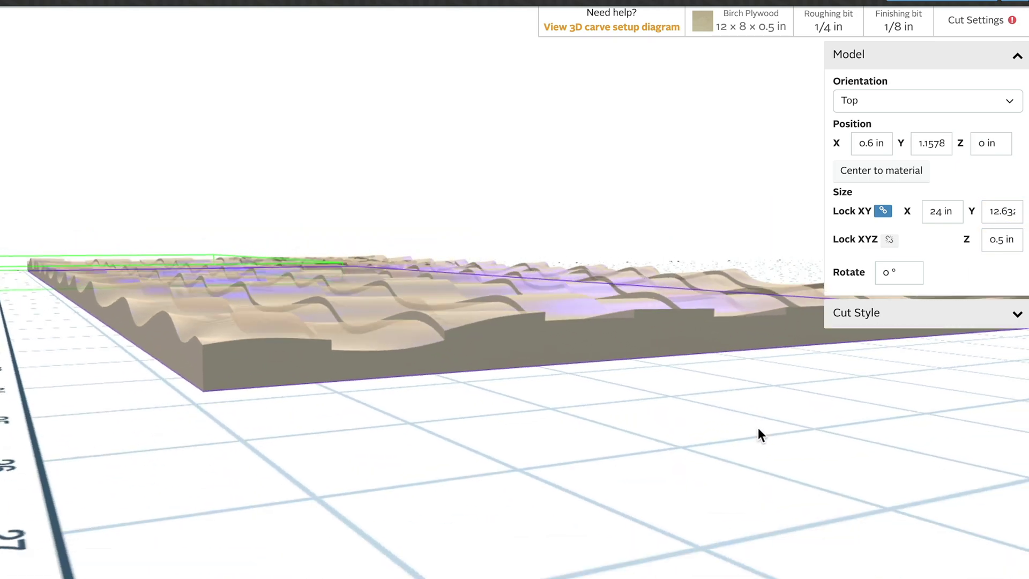
Step: Sink the flag model below the material's bottom with a Z position of -0.1 in and generate its toolpaths
scroll(759, 435, "up", 3)
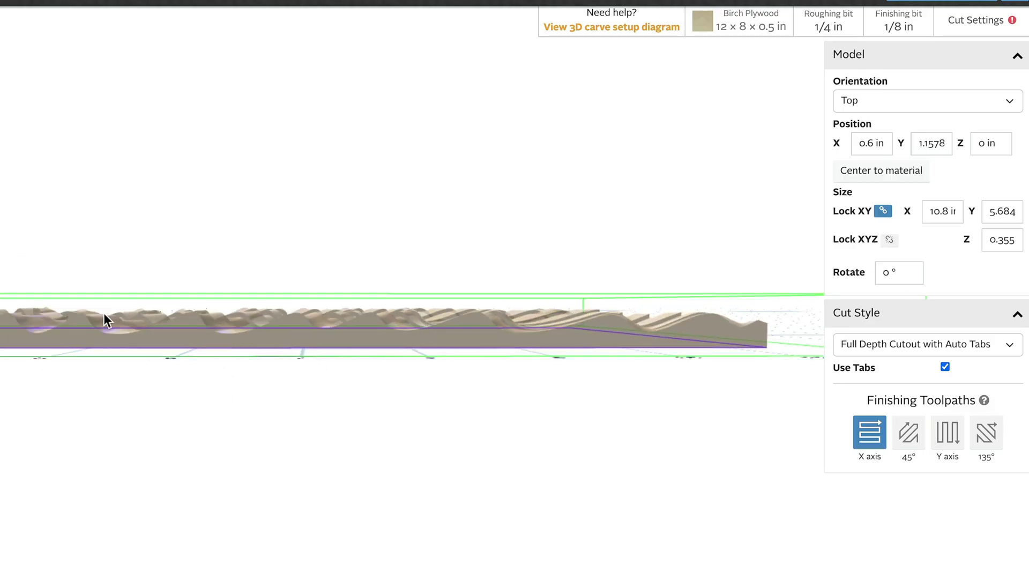
scroll(104, 316, "up", 2)
left_click_drag(104, 314, 348, 413)
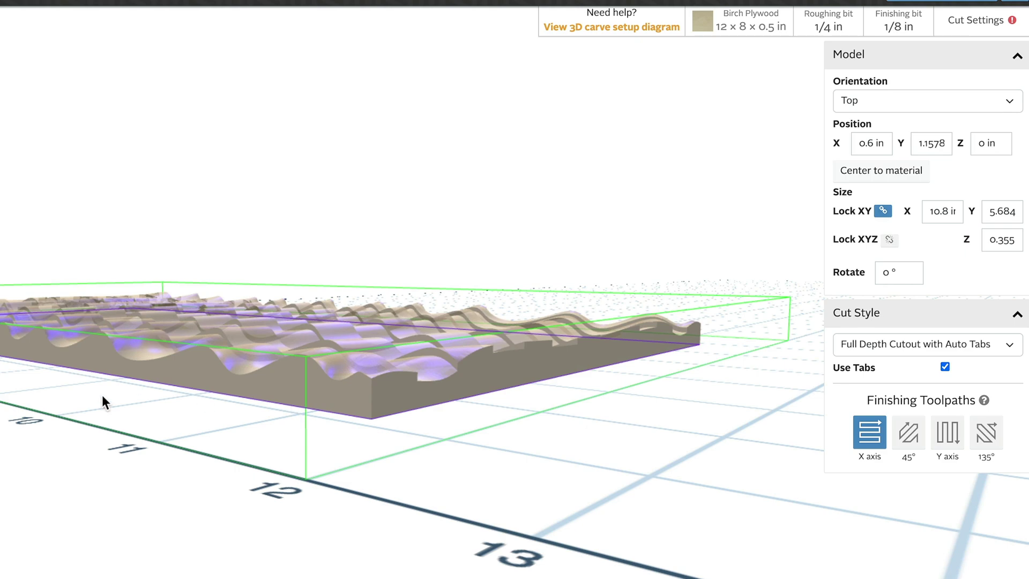
left_click_drag(103, 398, 563, 293)
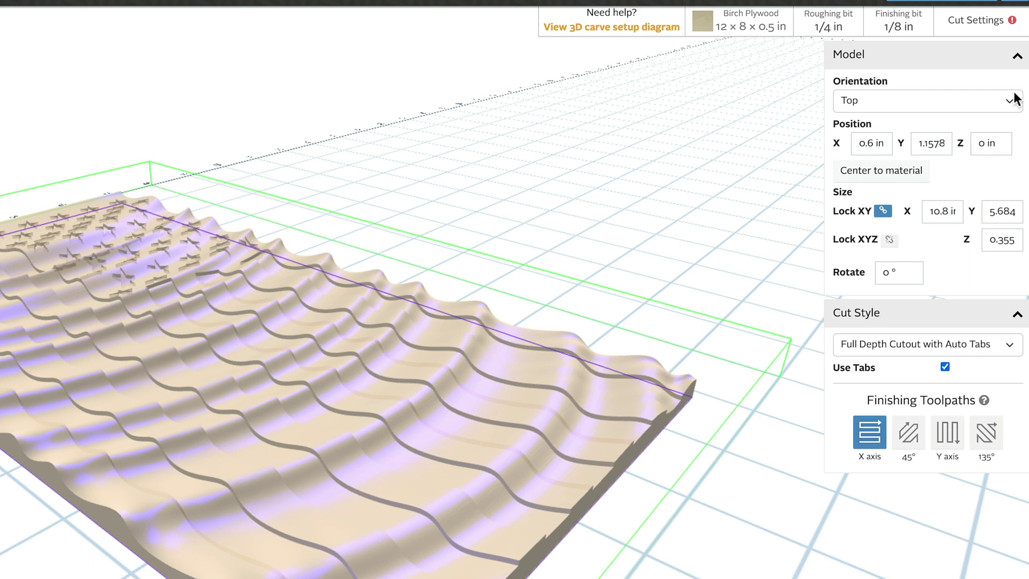
left_click(1002, 152)
type("-")
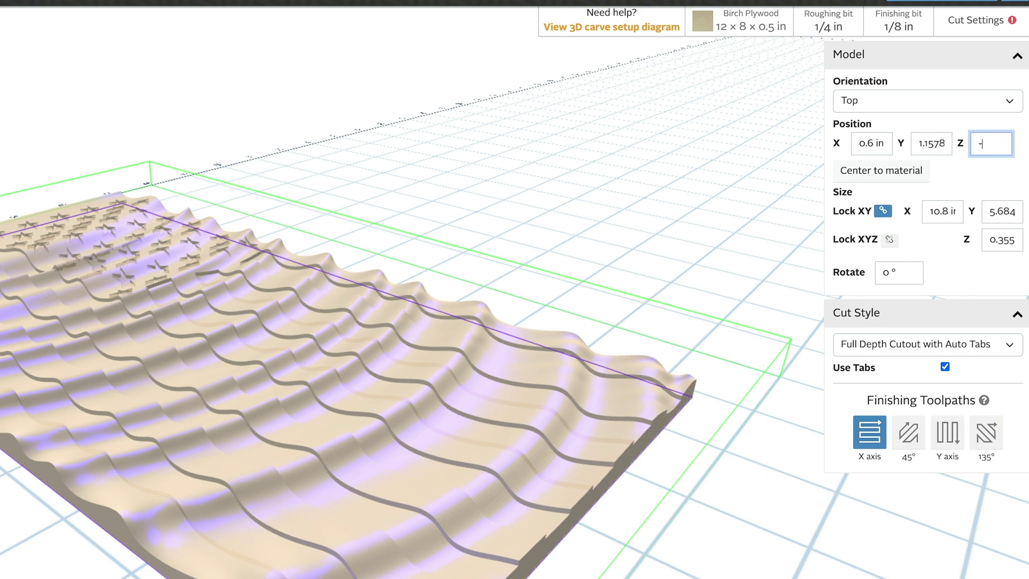
type("0.05")
mouse_move(473, 306)
left_mouse_down()
mouse_move(457, 298)
mouse_move(528, 191)
mouse_move(539, 201)
mouse_move(501, 227)
mouse_move(501, 297)
mouse_move(464, 219)
mouse_move(832, 131)
mouse_move(565, 246)
mouse_move(912, 179)
left_mouse_up()
left_click(1006, 144)
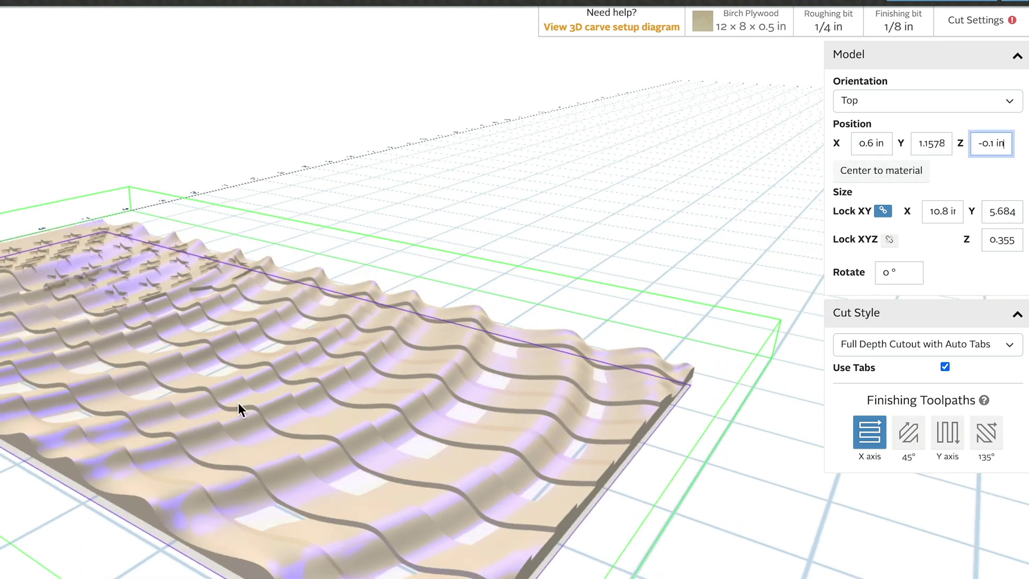
left_click_drag(239, 409, 289, 453)
left_click(998, 516)
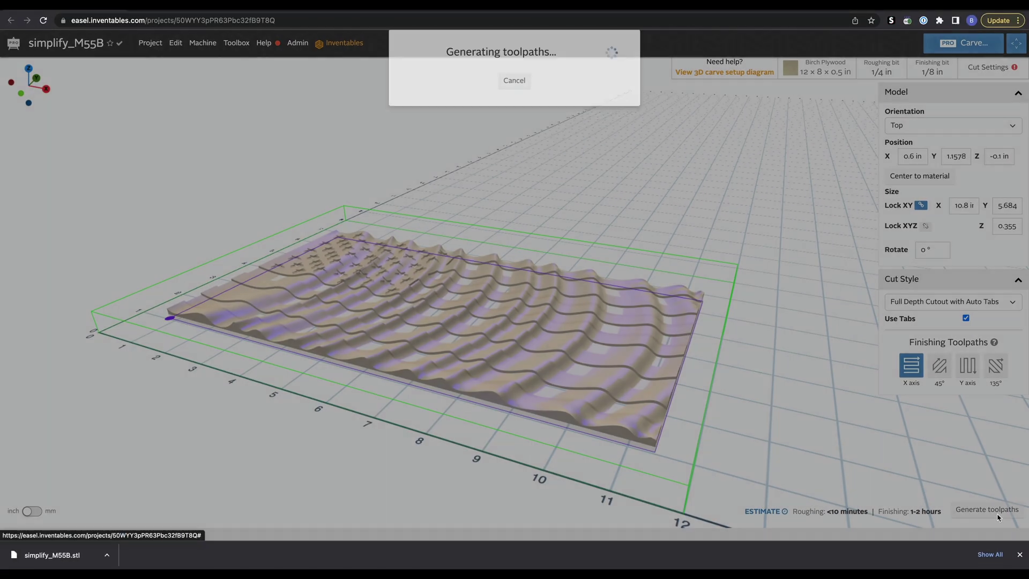
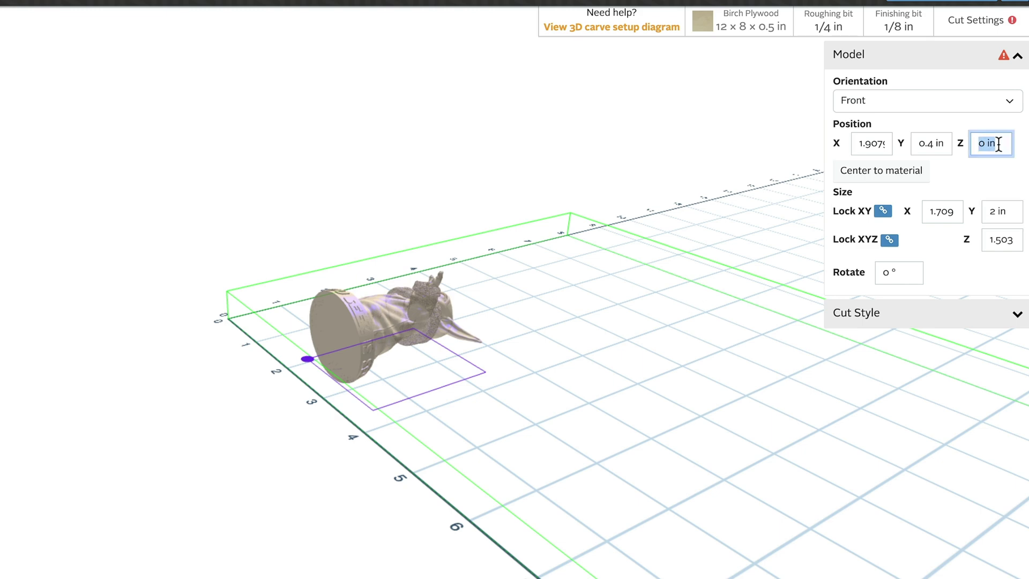
Step: Set the figurine model's Z position to -1 in and its proportionally locked Y size to 2.5 in
key("Return")
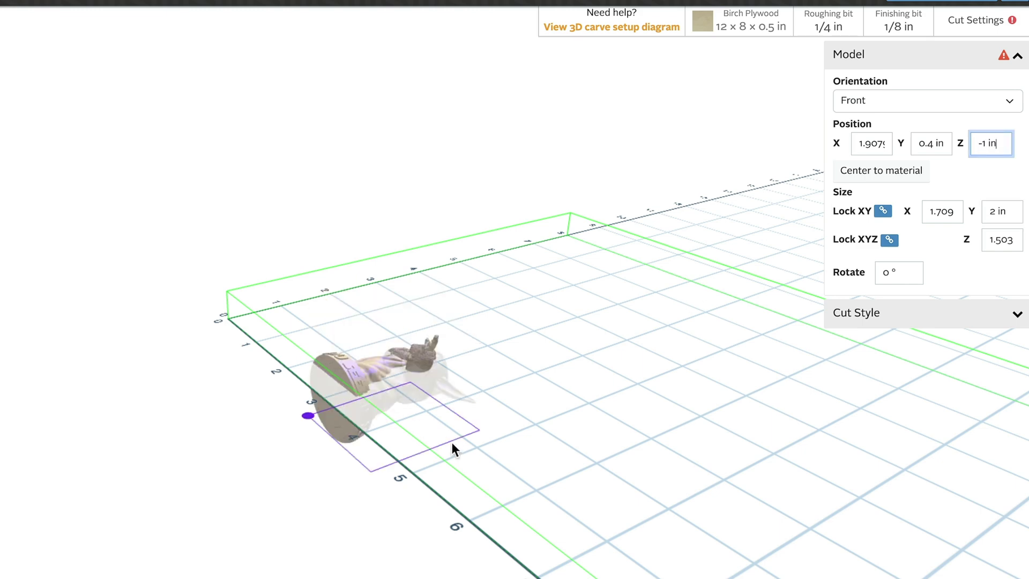
left_click_drag(452, 443, 520, 301)
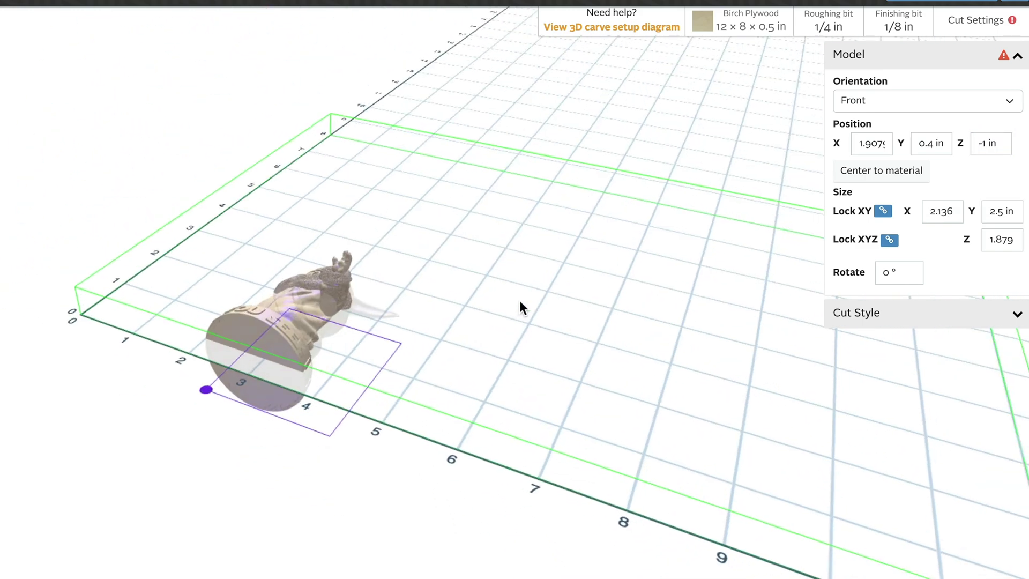
left_click_drag(455, 257, 737, 419)
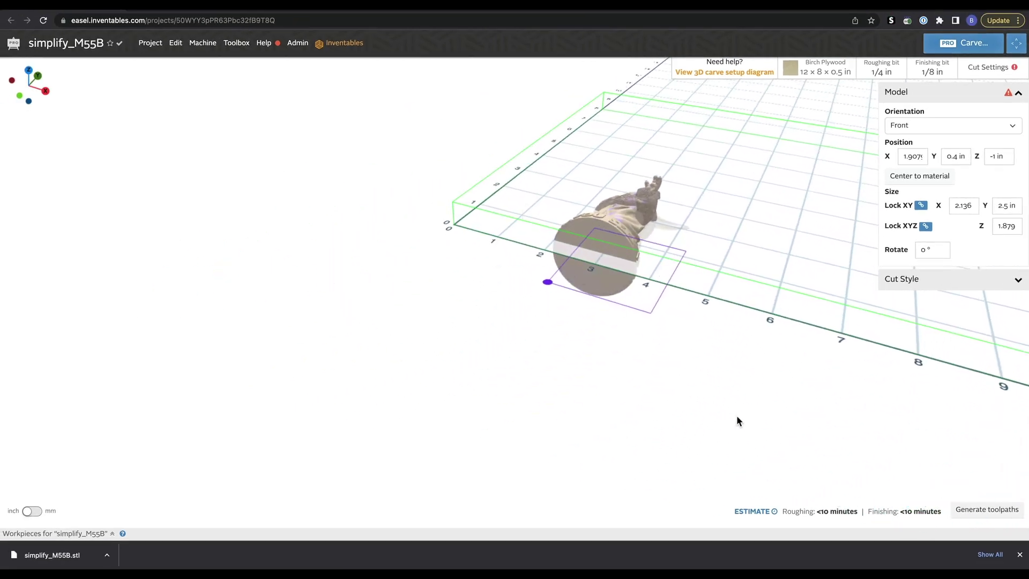
Step: Generate the figurine's toolpaths and inspect the simulated carve around its base, robe and head
left_click(994, 513)
left_click_drag(594, 301, 613, 143)
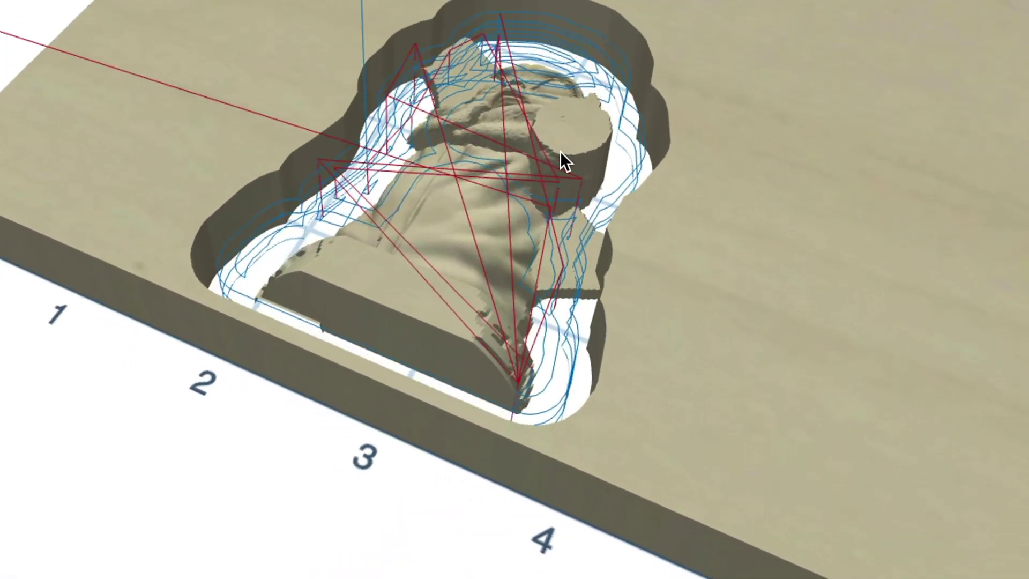
left_click_drag(655, 143, 593, 204)
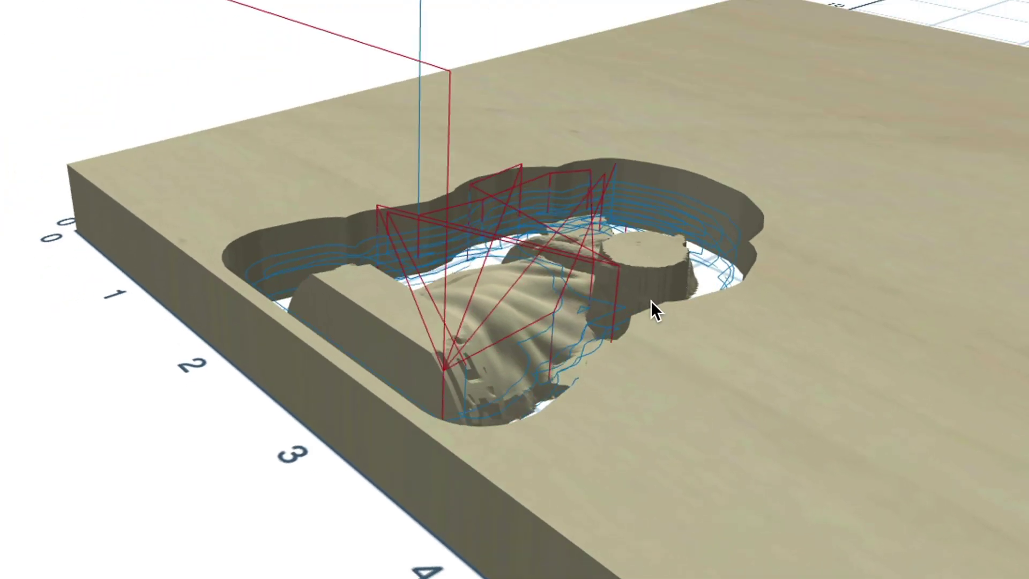
scroll(683, 217, "up", 5)
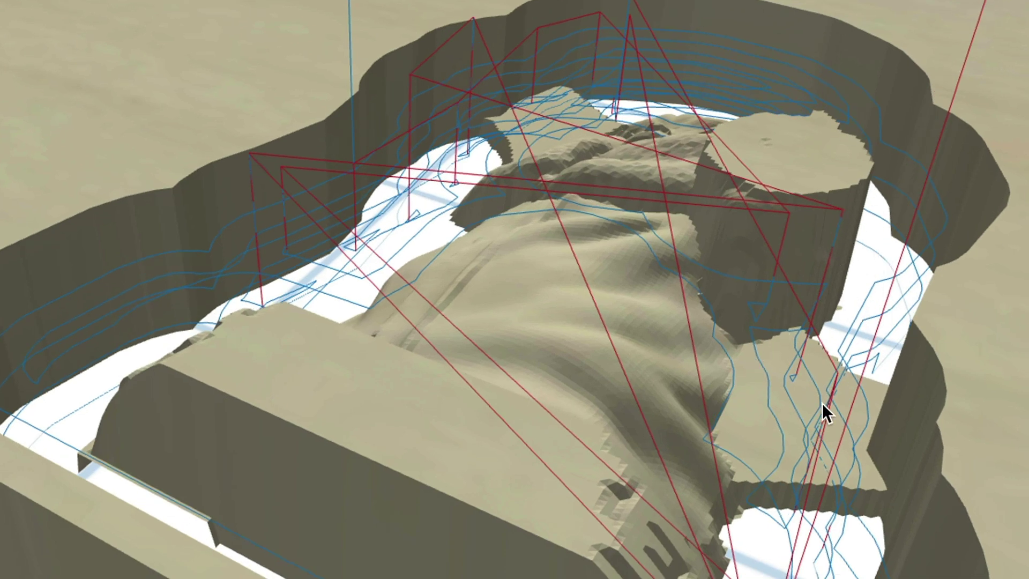
left_click_drag(929, 363, 873, 186)
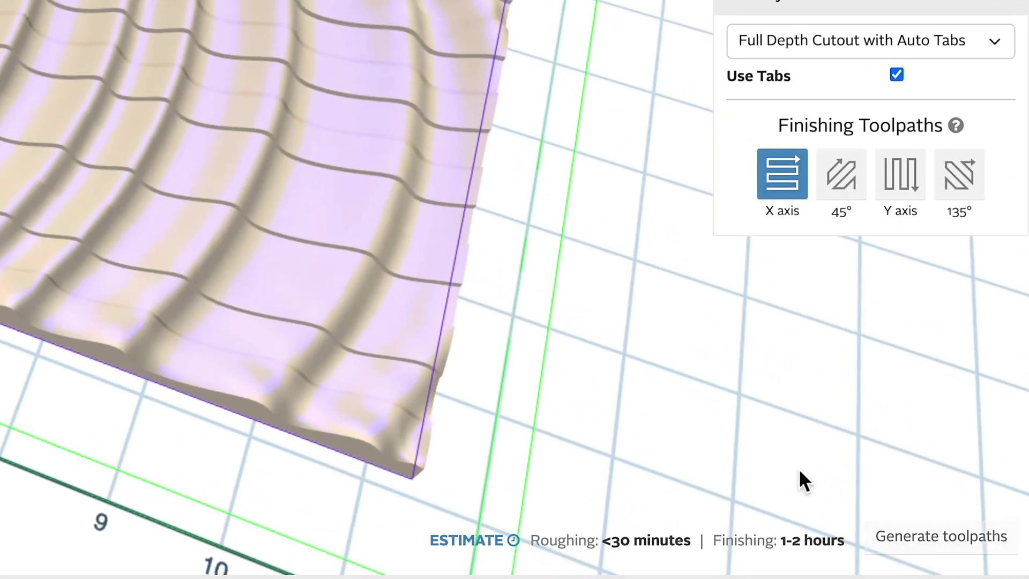
Step: Review the roughing end mill and finishing ballnose bit options for the flag project
left_click_drag(706, 395, 595, 218)
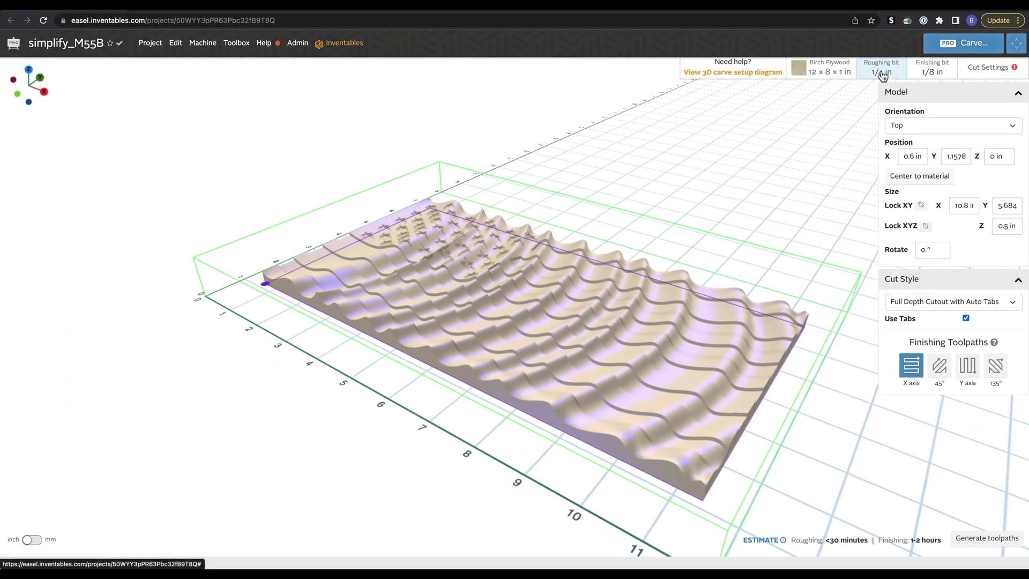
left_click(881, 75)
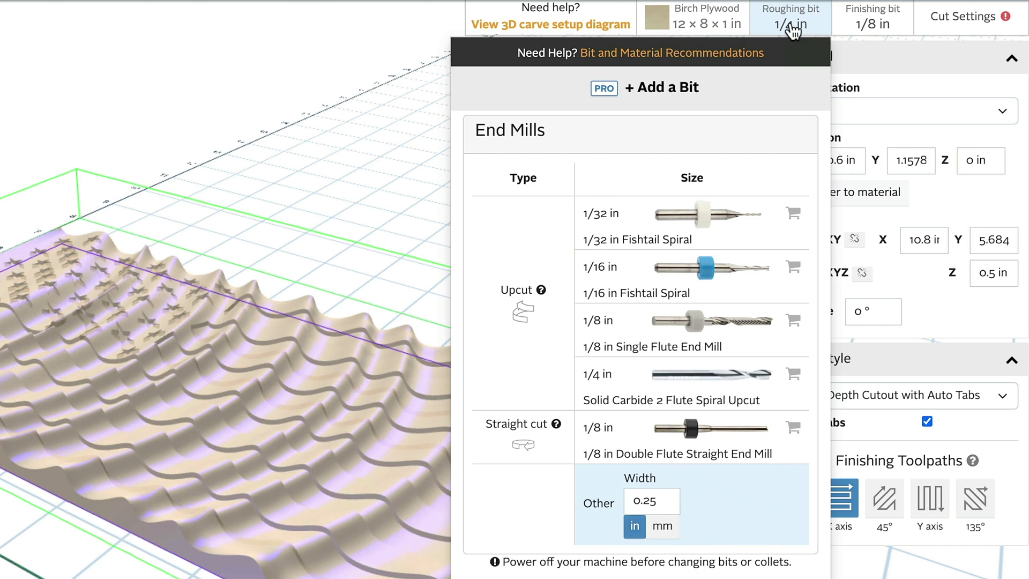
left_click(874, 27)
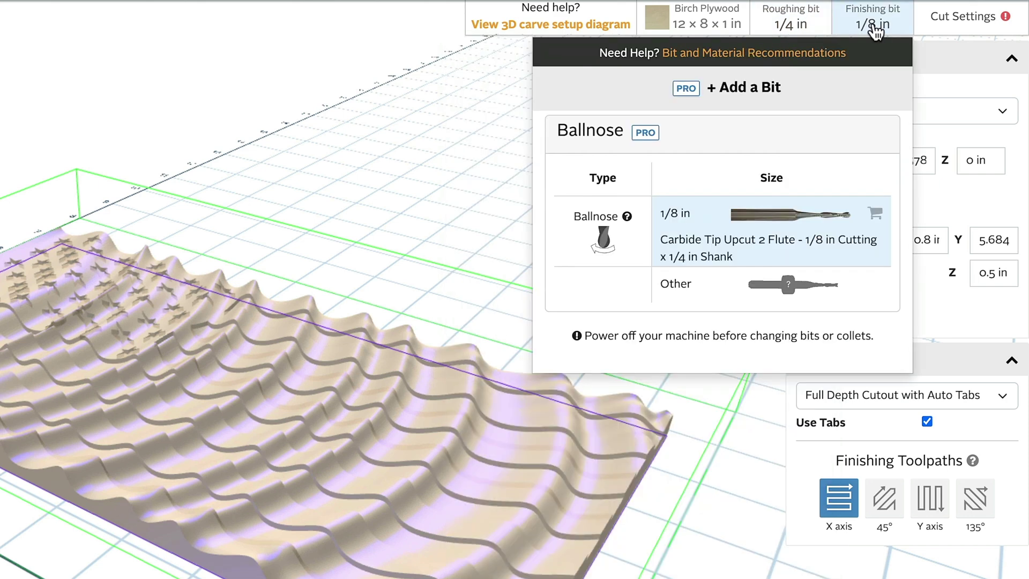
left_click(871, 30)
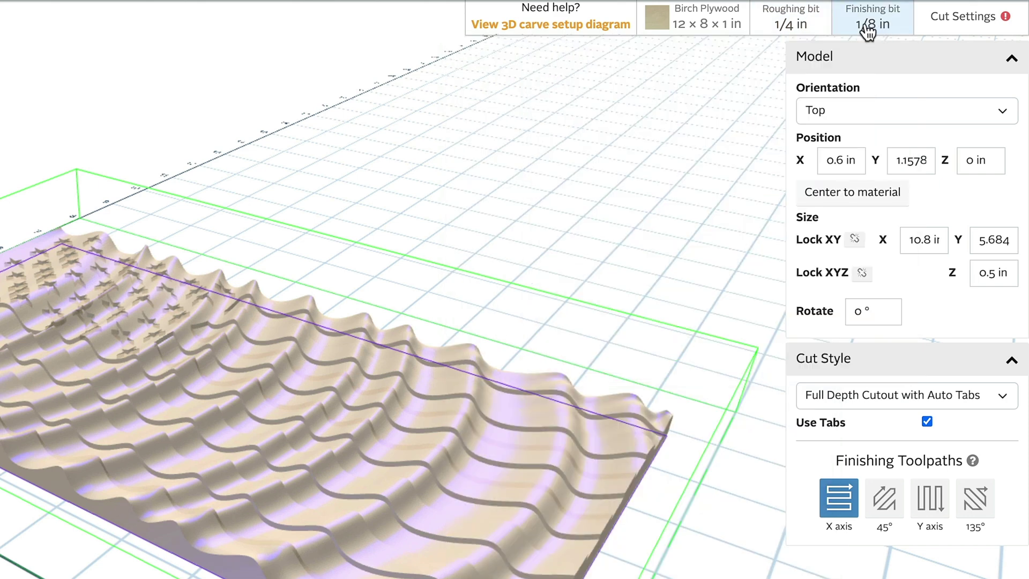
Step: Switch both the roughing and the finishing cut settings to Manual
left_click(951, 29)
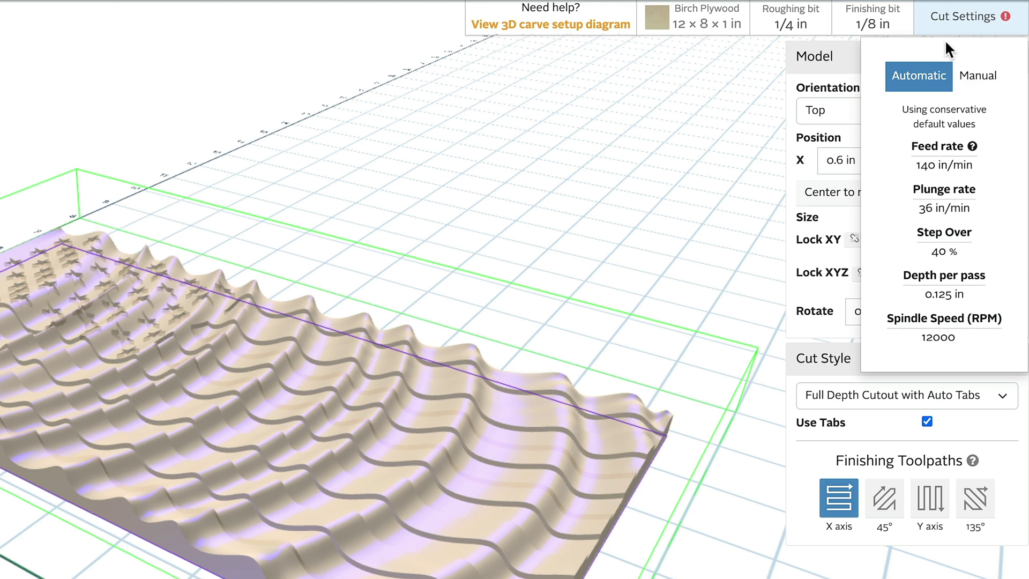
left_click(973, 80)
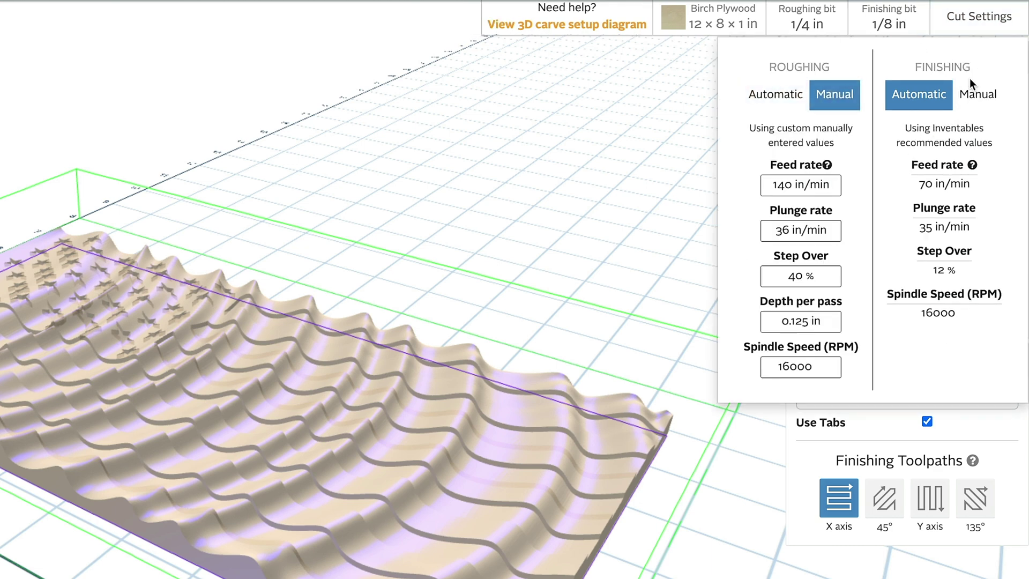
left_click(971, 91)
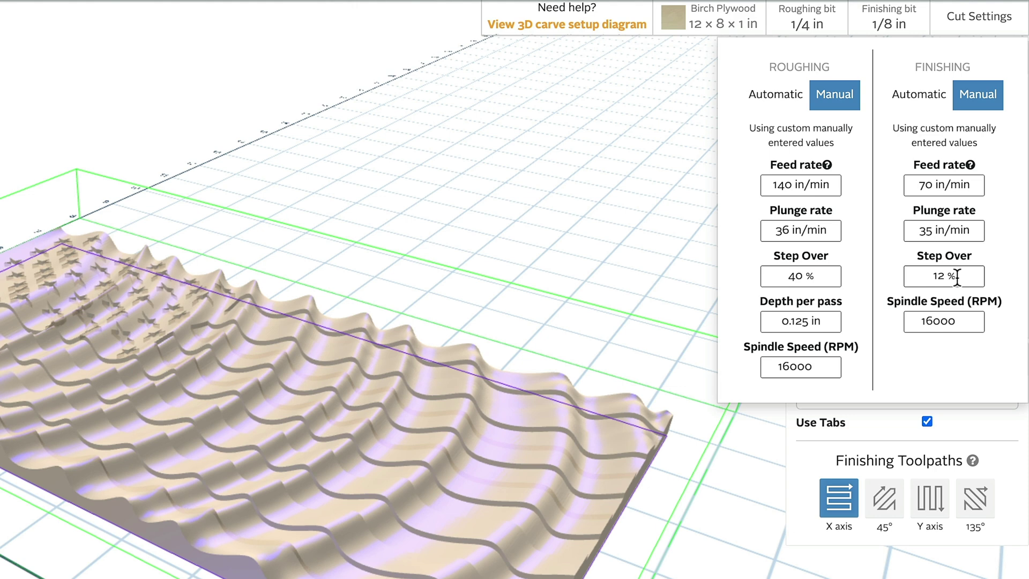